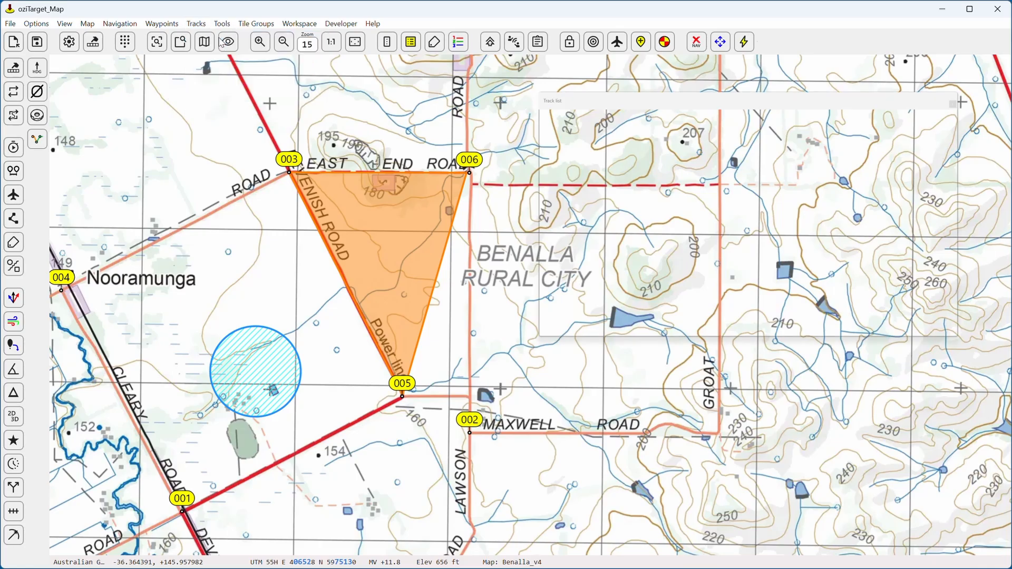
Step: Show the track list and open the track drawing tools
left_click(948, 104)
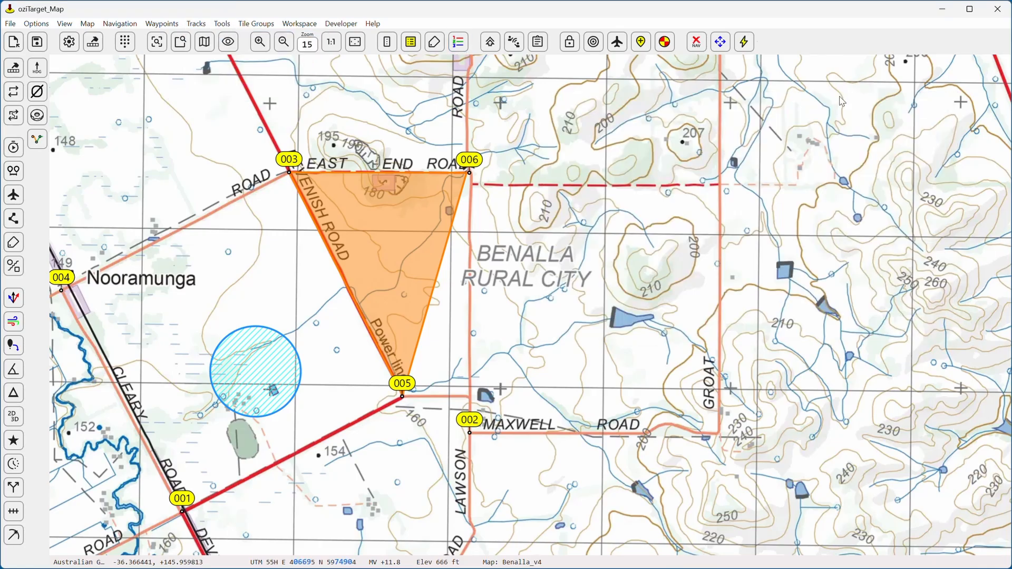
left_click(458, 42)
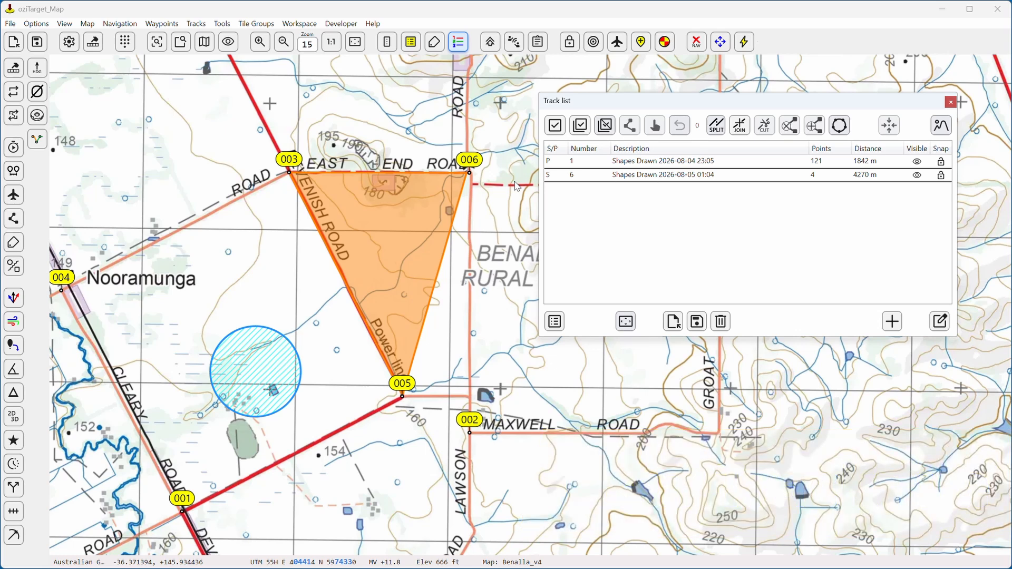
left_click(892, 322)
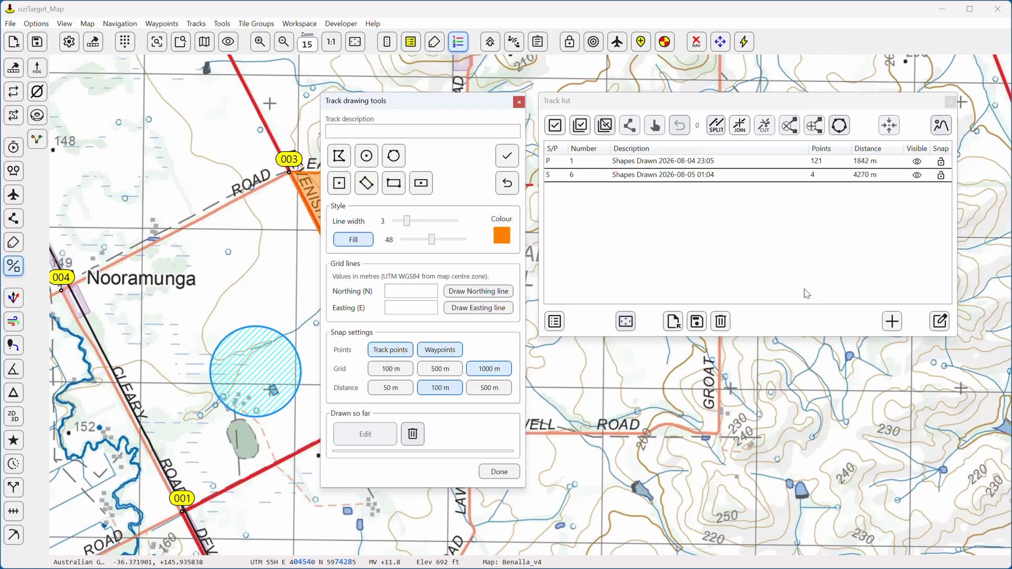
left_click(518, 102)
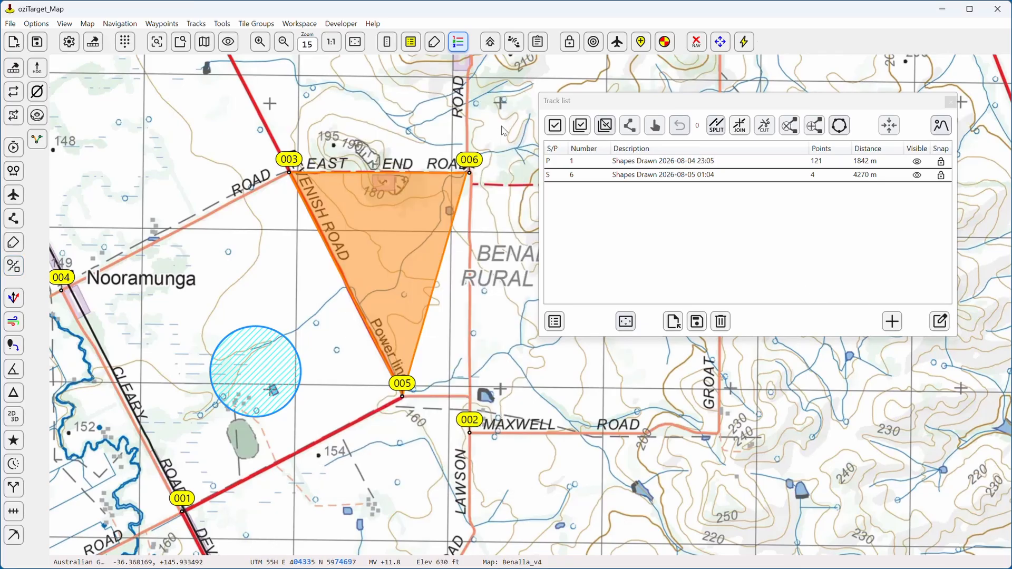
left_click(14, 267)
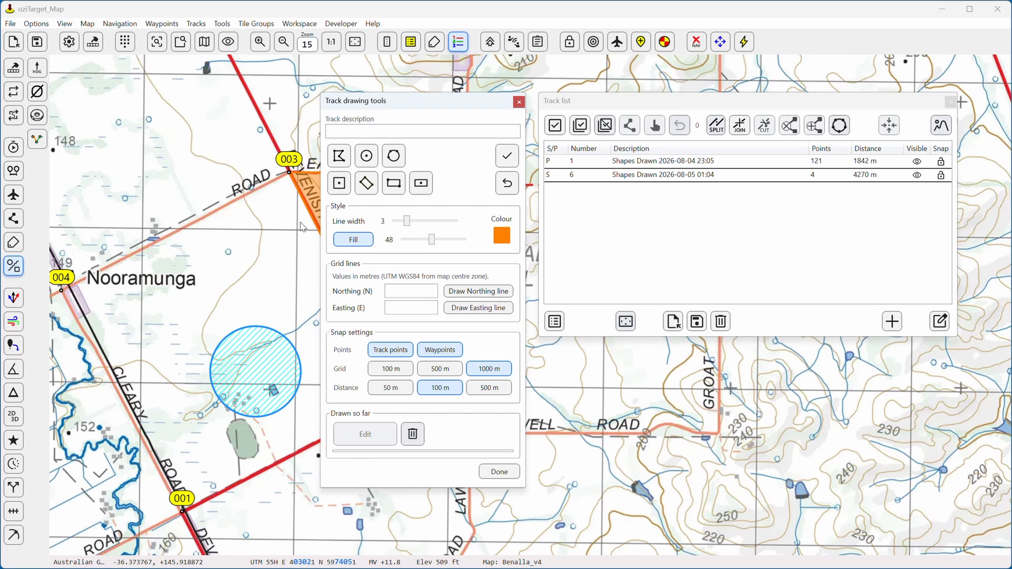
Step: Turn off the shape fill and all active snap settings: track points, waypoints, 1000 m grid and 100 m distance
left_click(359, 241)
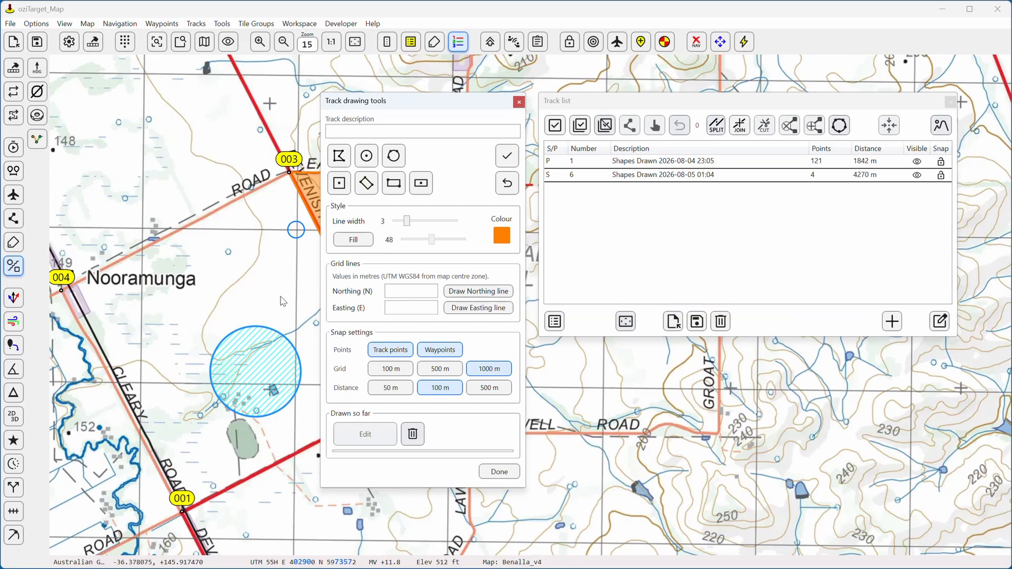
left_click(390, 350)
left_click(426, 350)
left_click(469, 369)
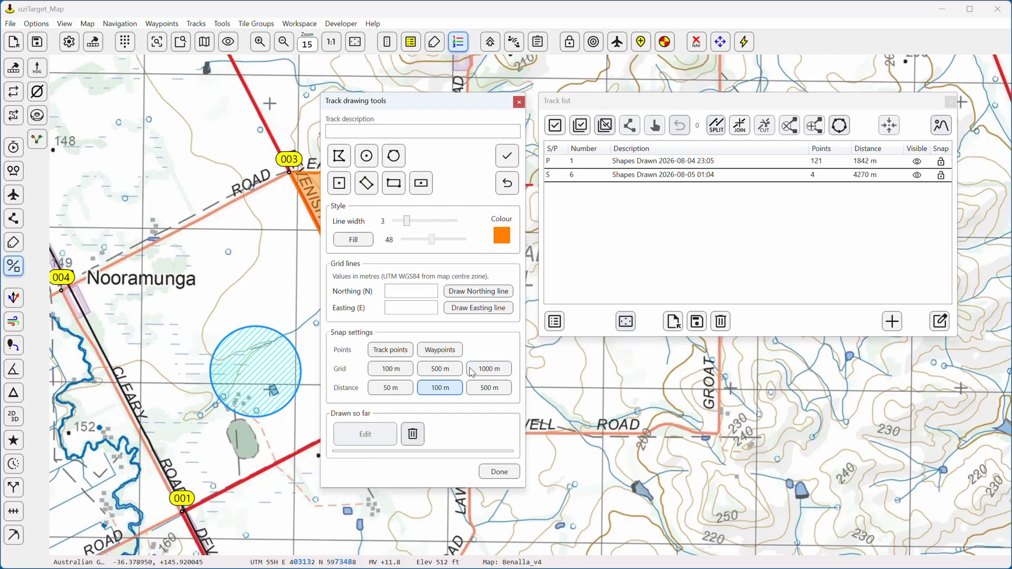
left_click(438, 390)
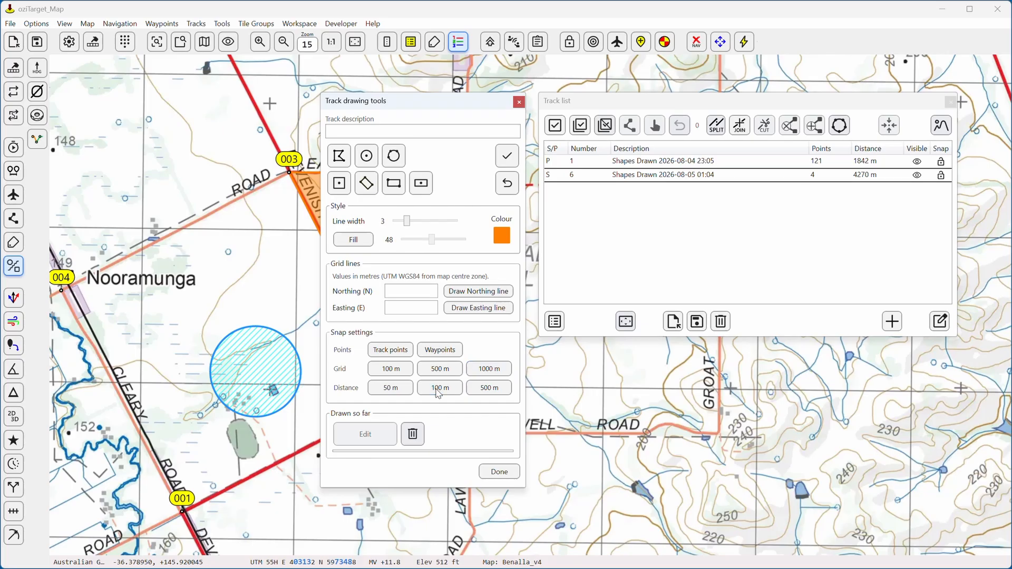
Step: Try switching the track points, waypoints, 100 m grid and 50 m distance snaps on and back off
left_click(389, 352)
left_click(389, 351)
left_click(435, 352)
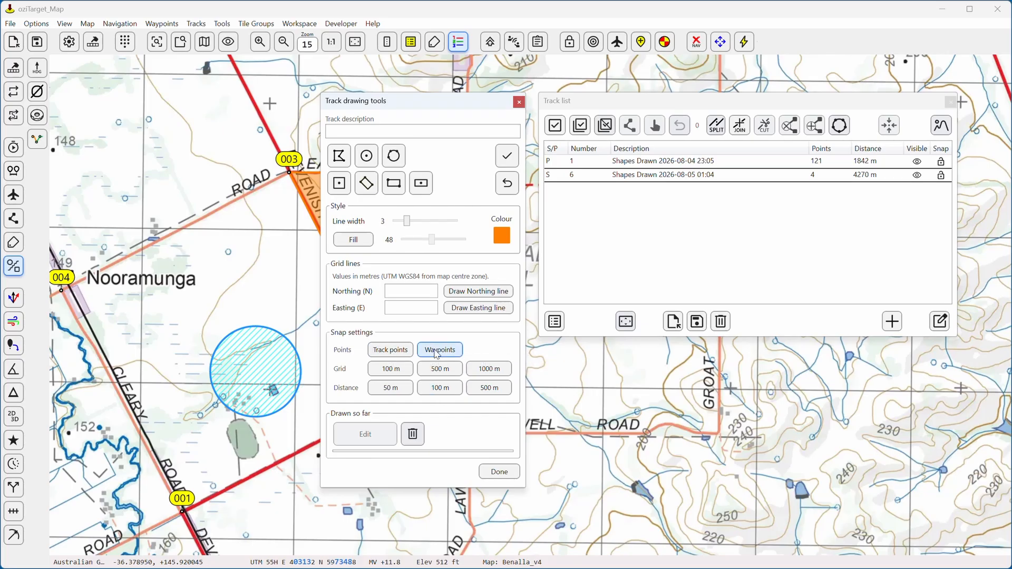
left_click(435, 352)
left_click(390, 368)
left_click(390, 369)
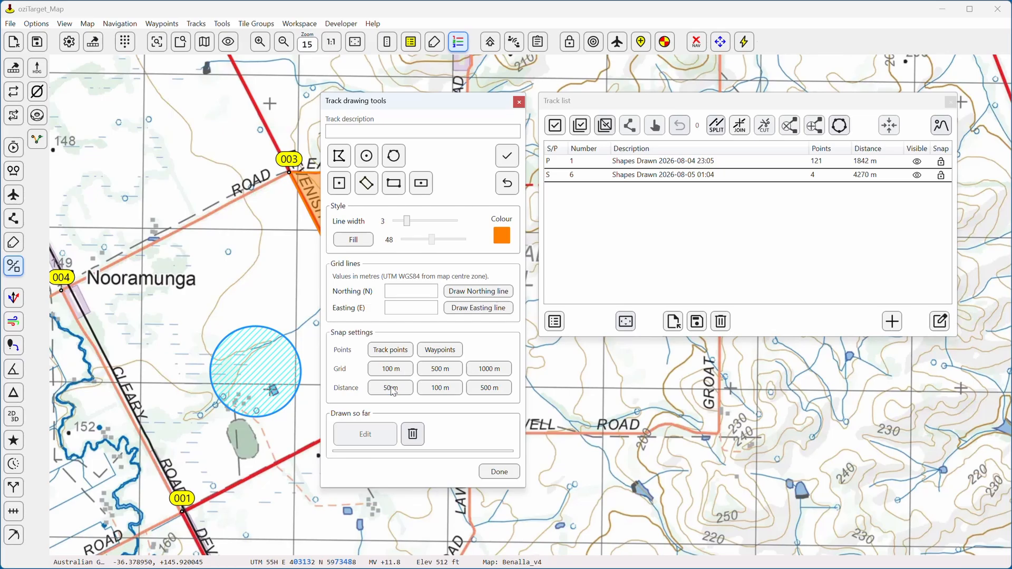
left_click(392, 389)
left_click(391, 389)
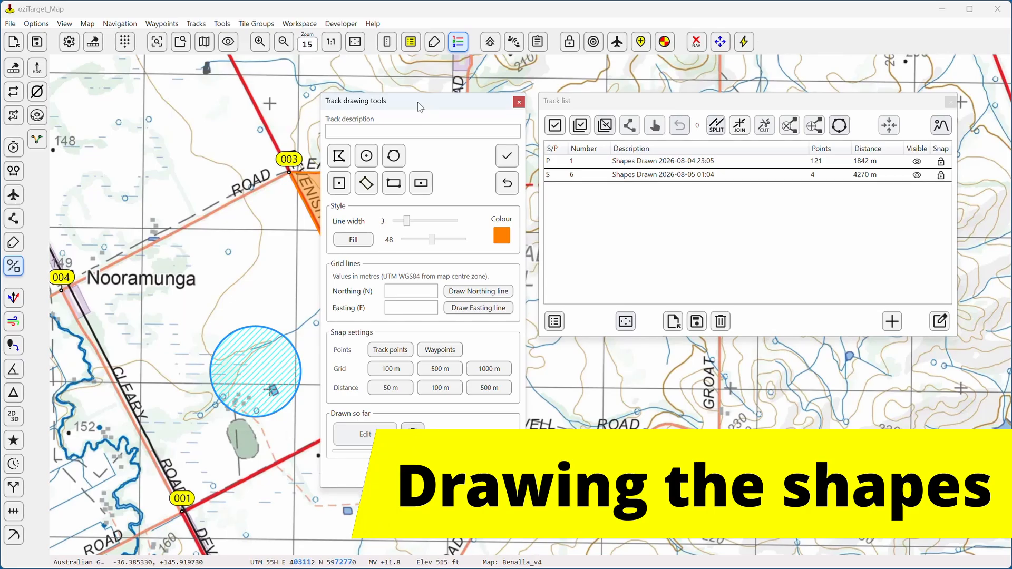
Step: Move the drawing tools clear of the orange triangle and draw a closed, unfilled five-point polygon about 3199 m around beside Nooramunga
left_click_drag(418, 103, 722, 91)
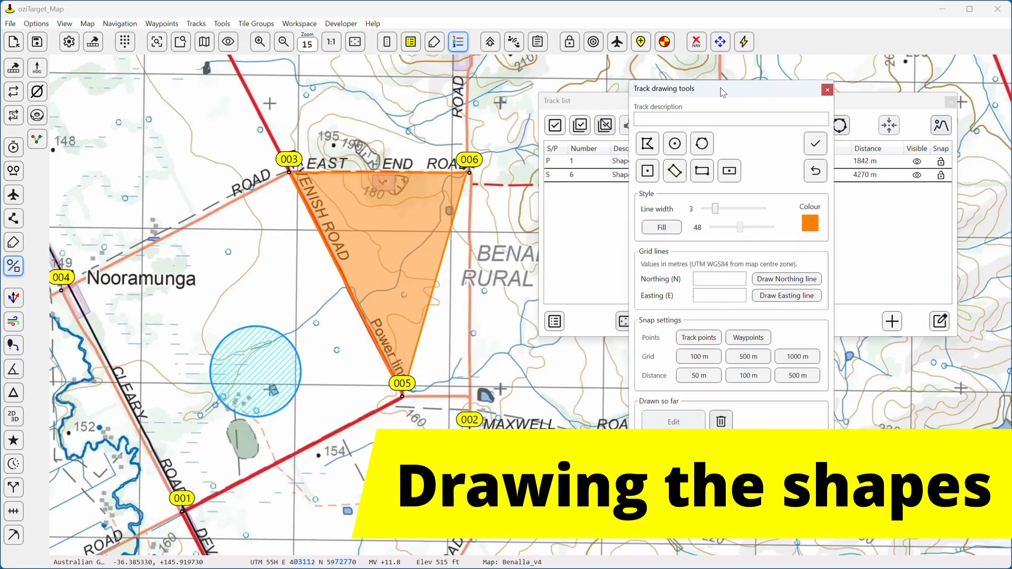
left_click(647, 143)
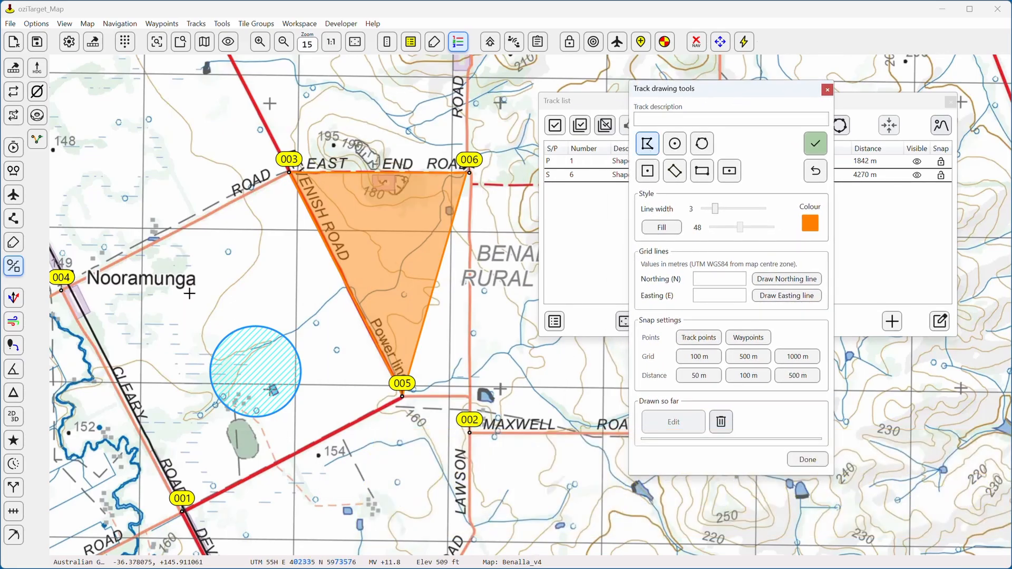
left_click(141, 228)
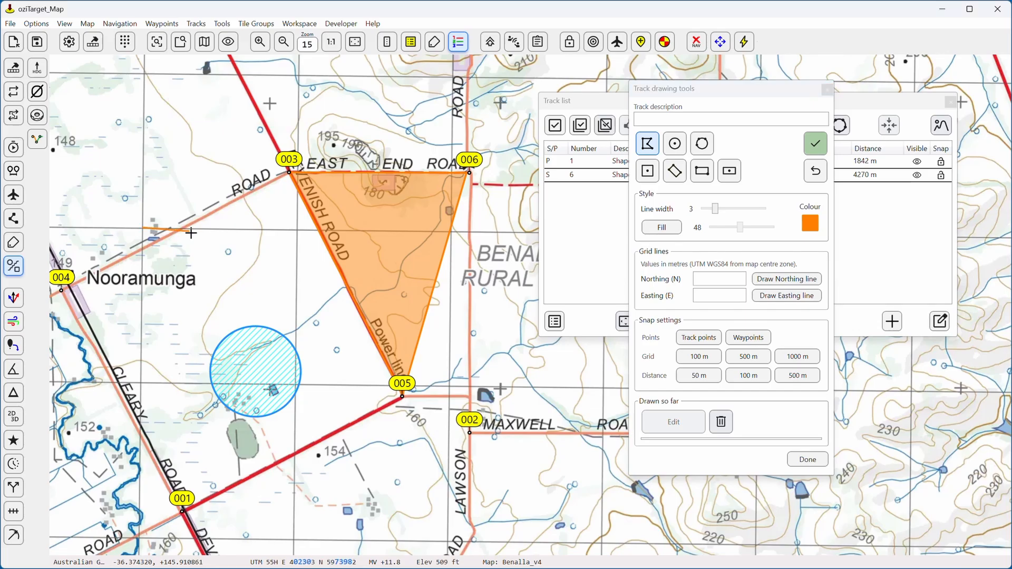
left_click(266, 229)
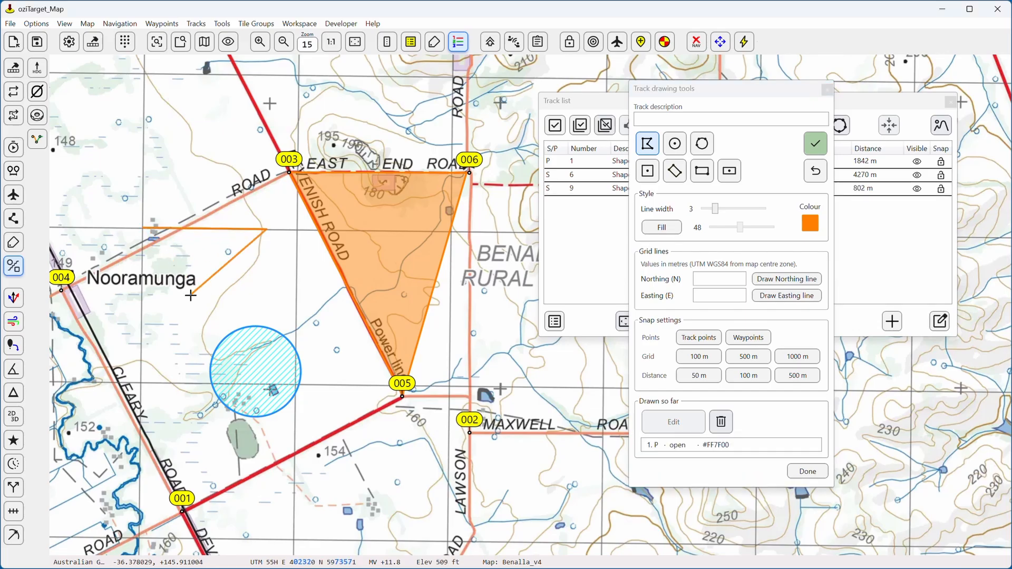
left_click(191, 295)
left_click(242, 320)
left_click(165, 354)
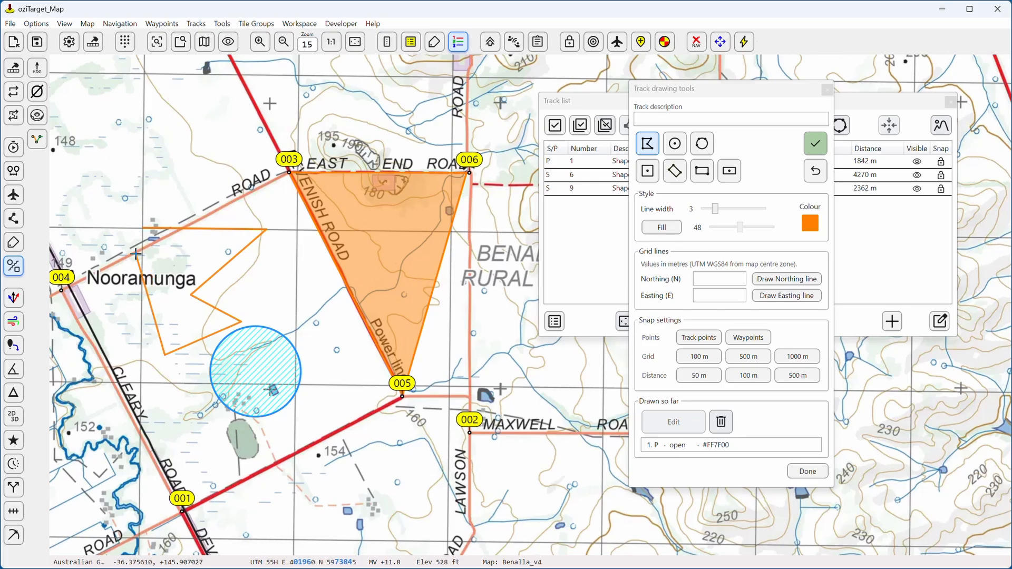
left_click(818, 146)
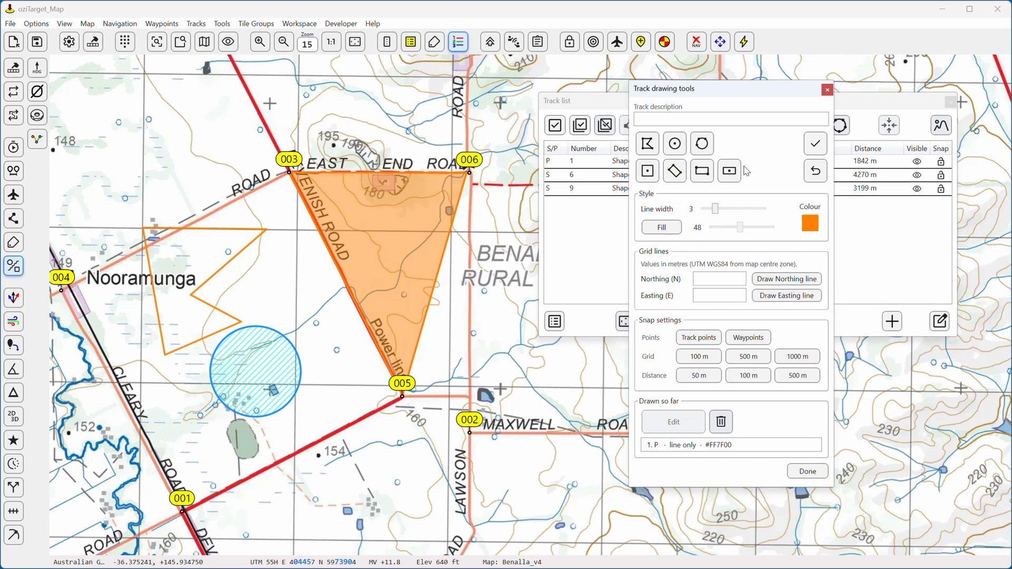
Step: Draw an unfilled circle from its centre on the open area north of Nooramunga, without snapping
left_click(675, 144)
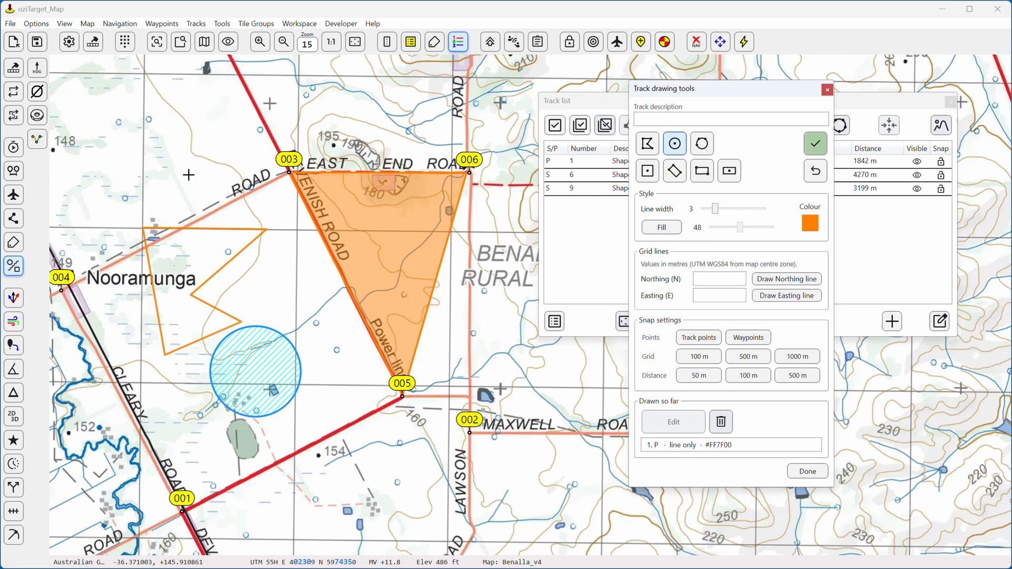
left_click(110, 111)
left_click(156, 134)
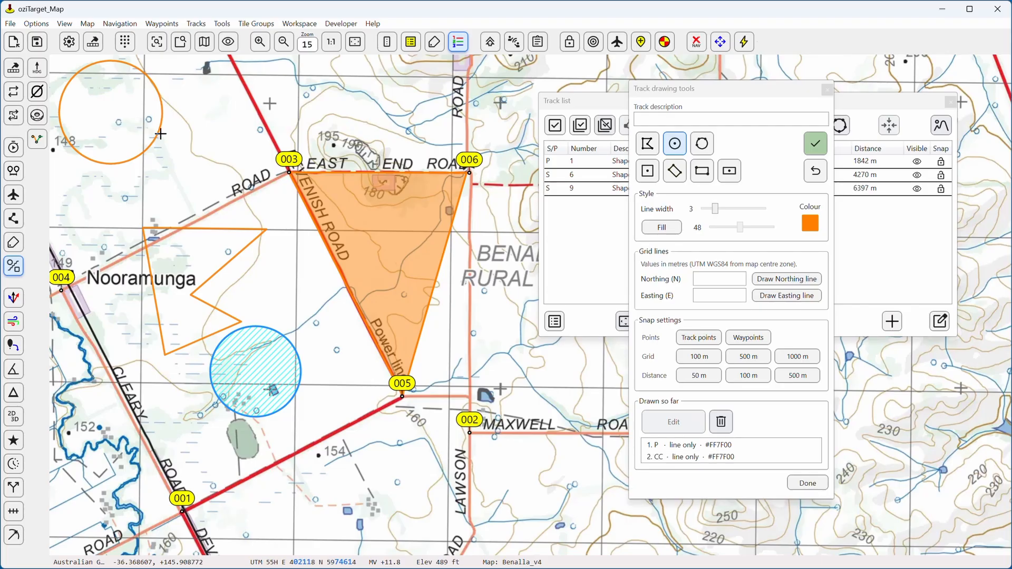
Step: Enable 100 m distance snapping and draw a circle from its centre just north of East End Road, between waypoints 003 and 006
left_click(744, 376)
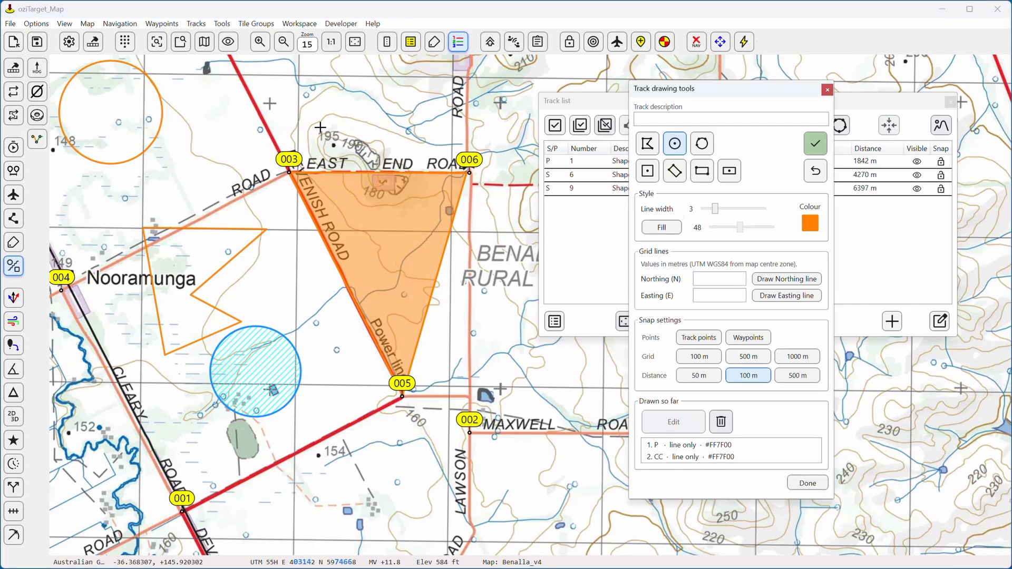
left_click(334, 105)
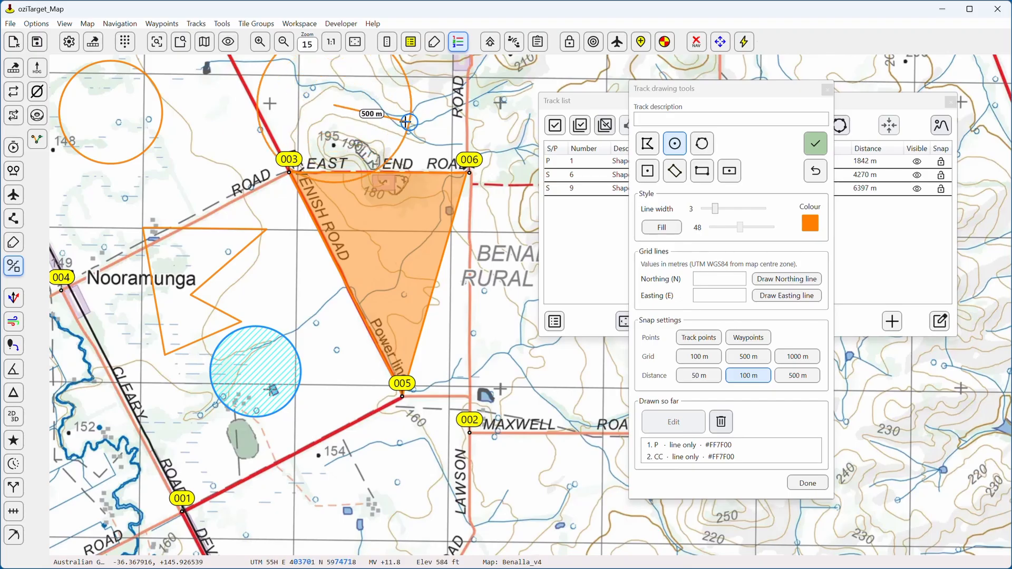
left_click(404, 122)
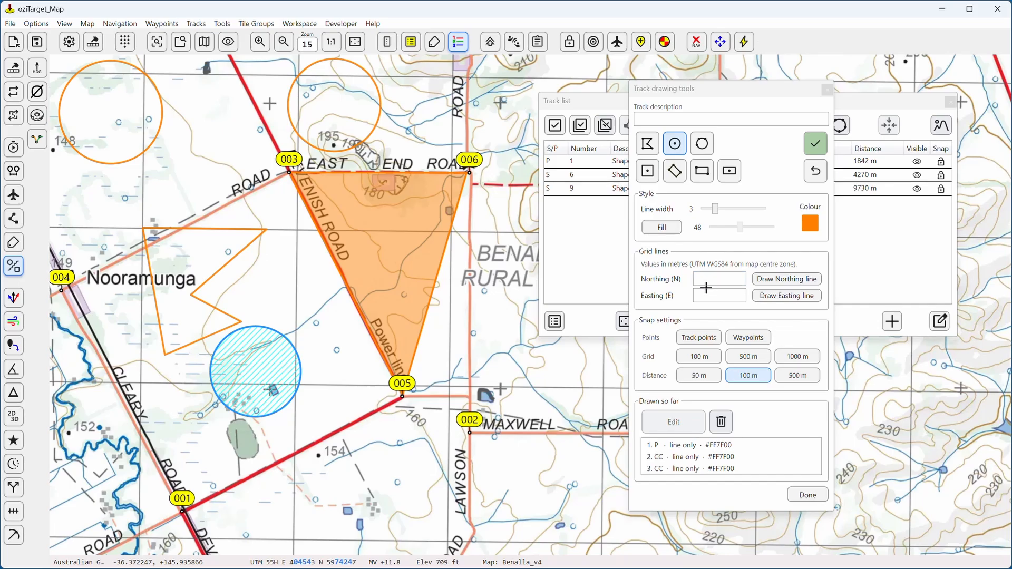
Step: Enable waypoint snapping and draw a circle centred on waypoint 002
left_click(748, 338)
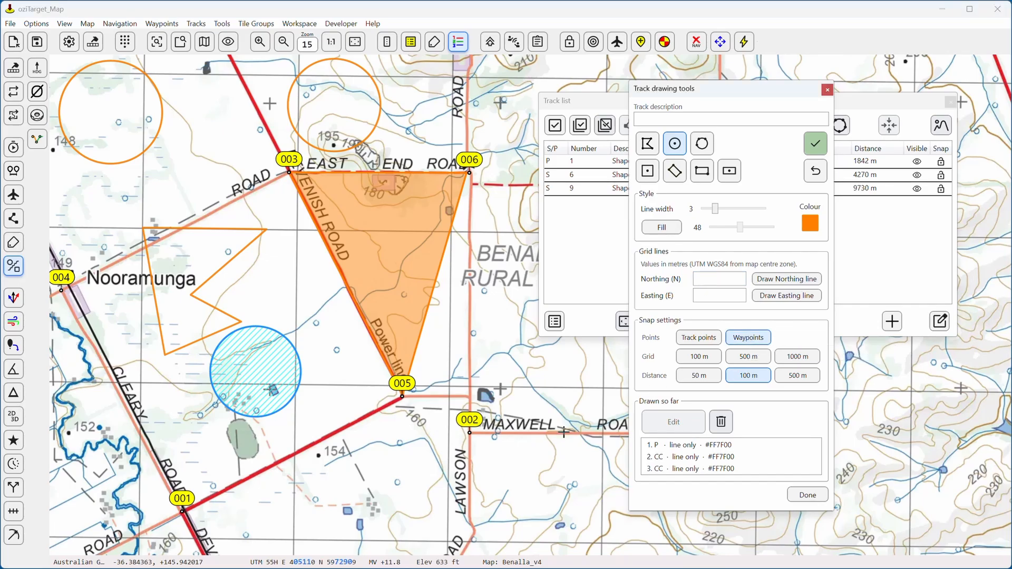
left_click(470, 433)
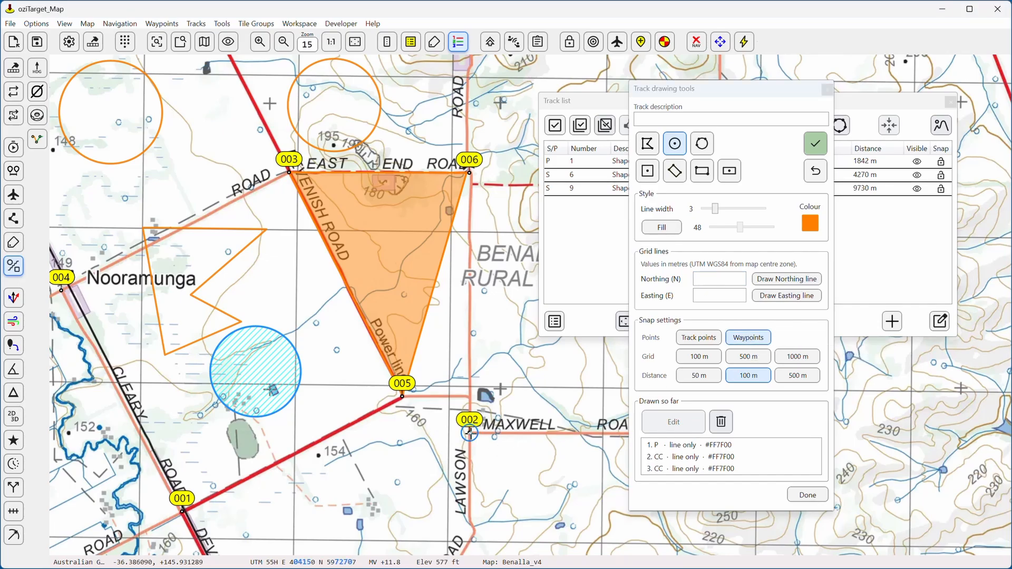
left_click(529, 452)
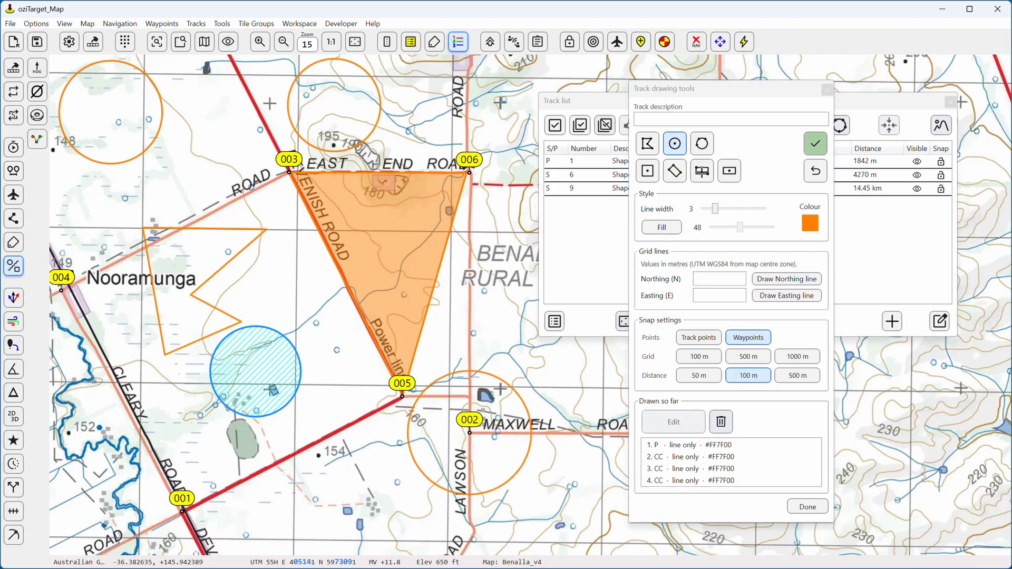
Step: Draw a square centred on waypoint 002, inside the circle around it
left_click(647, 171)
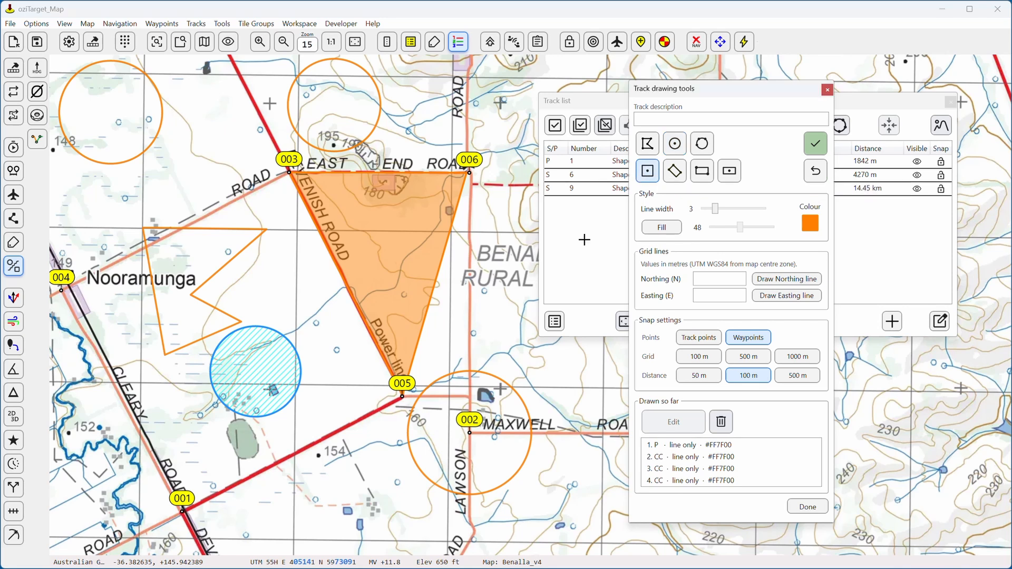
left_click(468, 433)
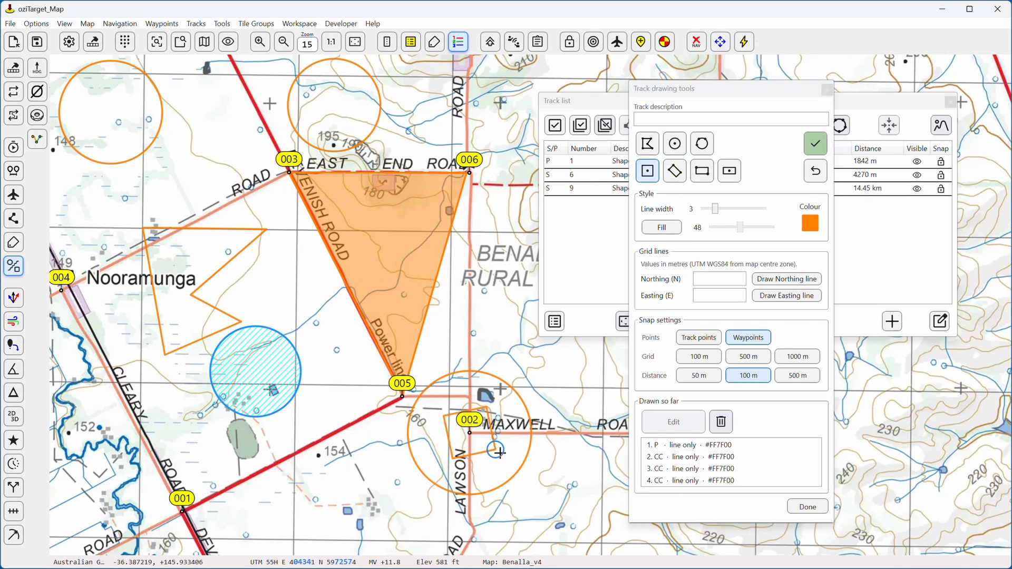
left_click(498, 449)
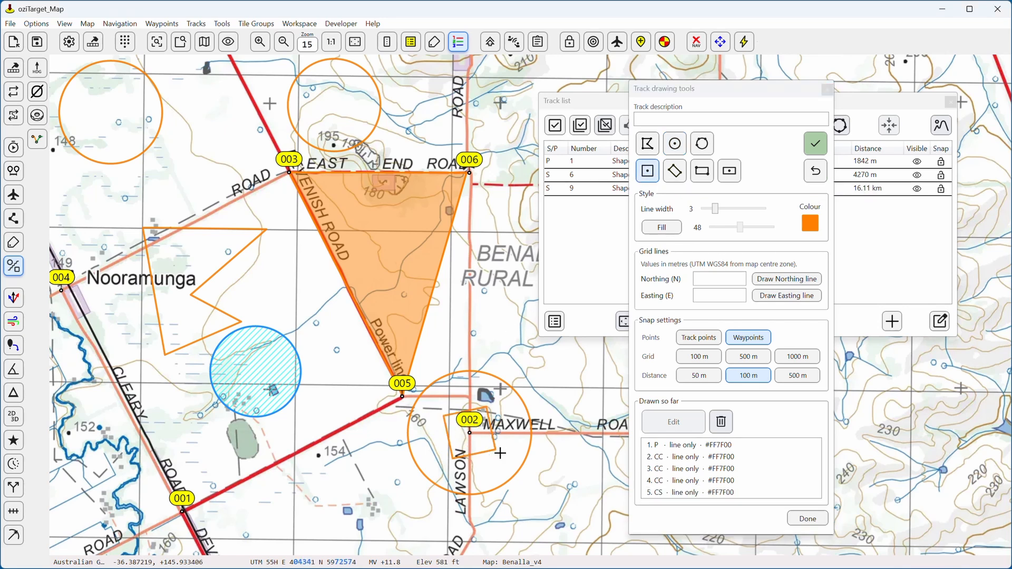
Step: Enable track point snapping and draw a circle centred on the polygon's southeastern vertex near the blue hatched circle
left_click(695, 338)
left_click(674, 144)
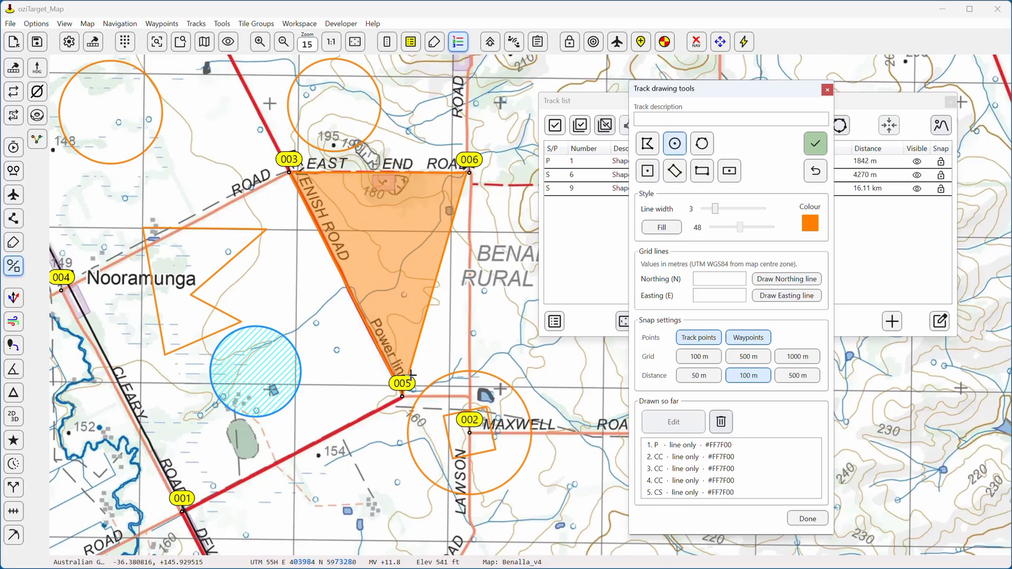
left_click(240, 322)
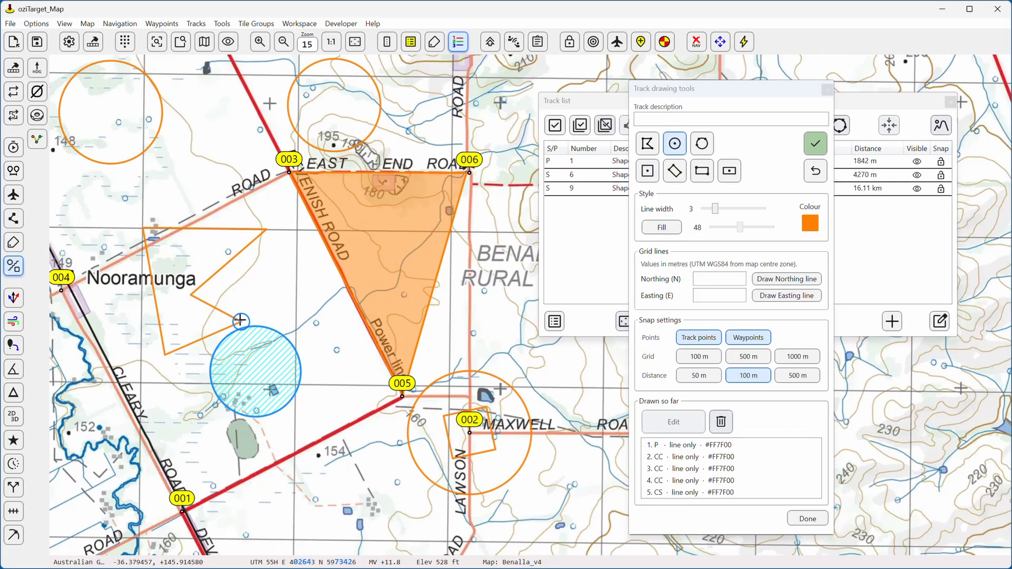
left_click(314, 345)
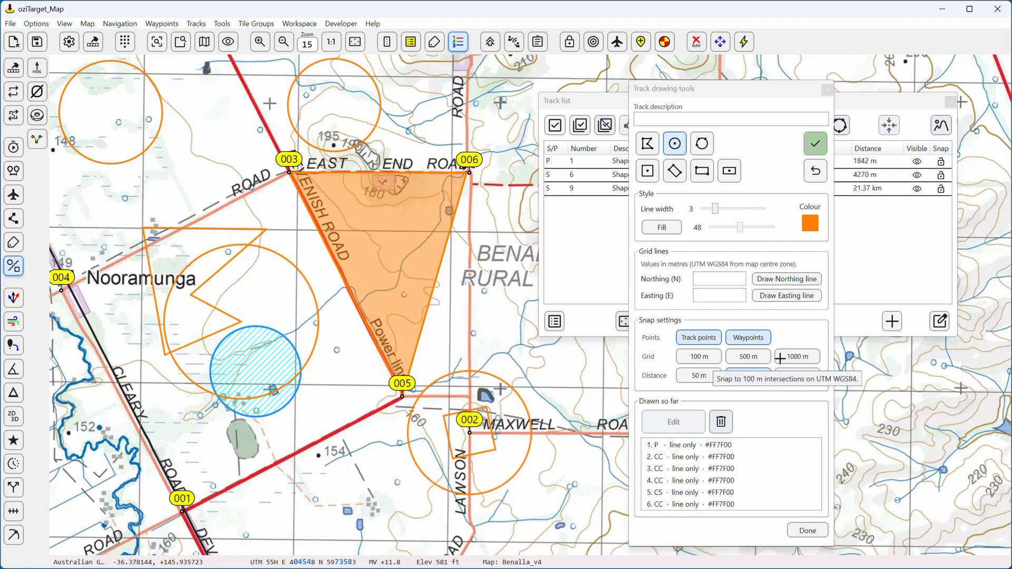
Step: Switch off the 100 m distance, waypoints and track points snaps, leaving no grid snap selected
left_click(796, 357)
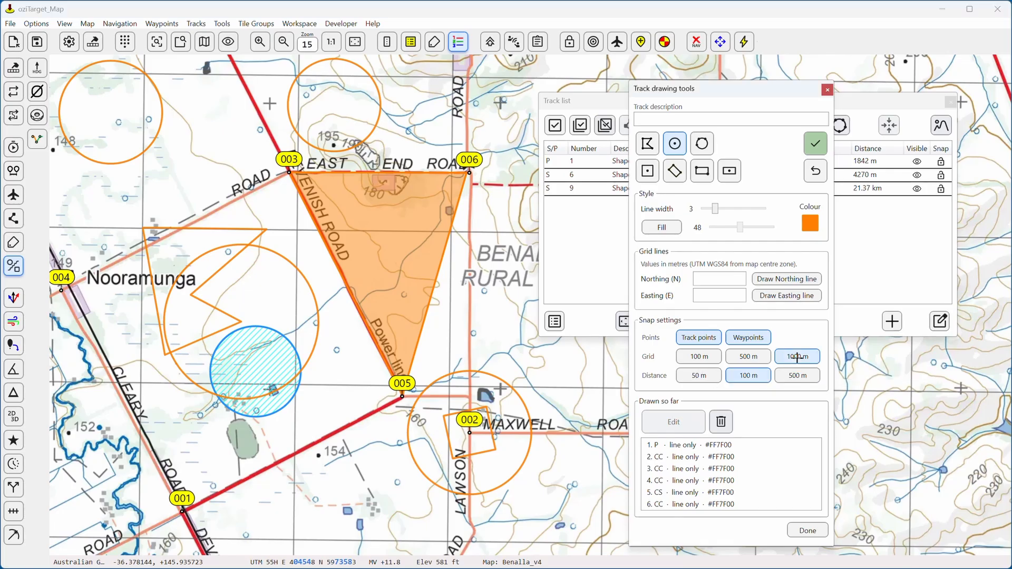
left_click(796, 357)
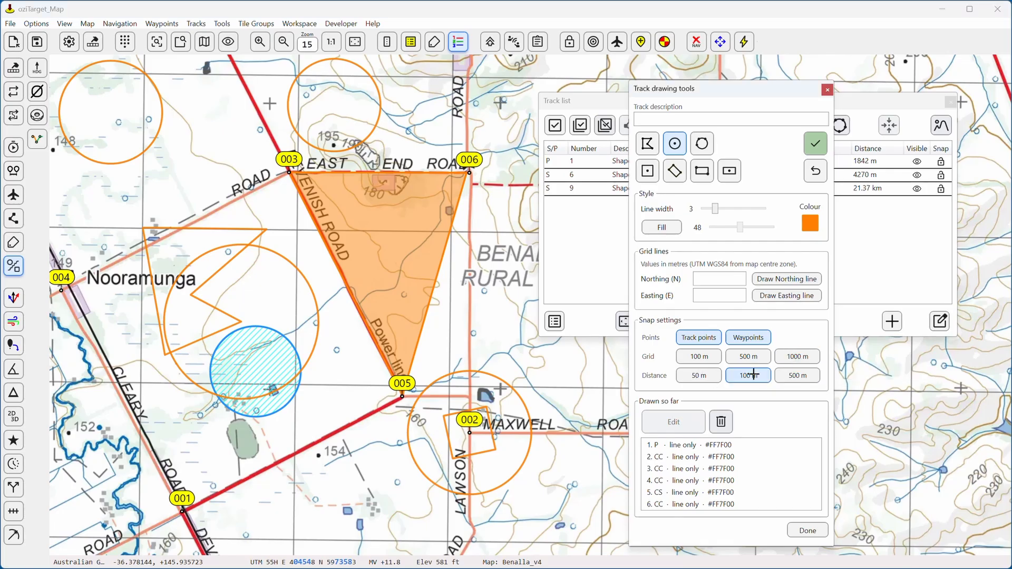
left_click(744, 338)
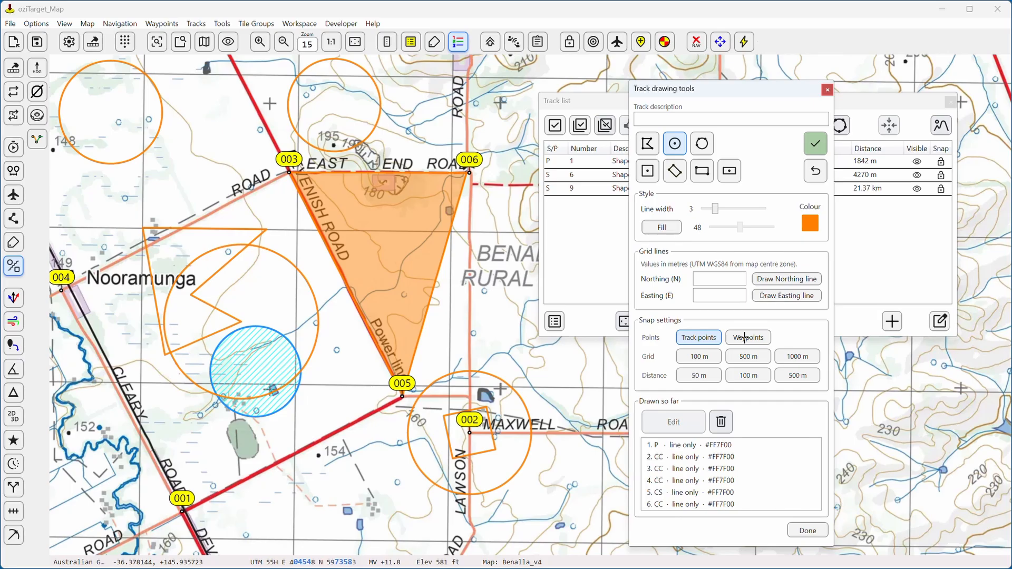
left_click(711, 337)
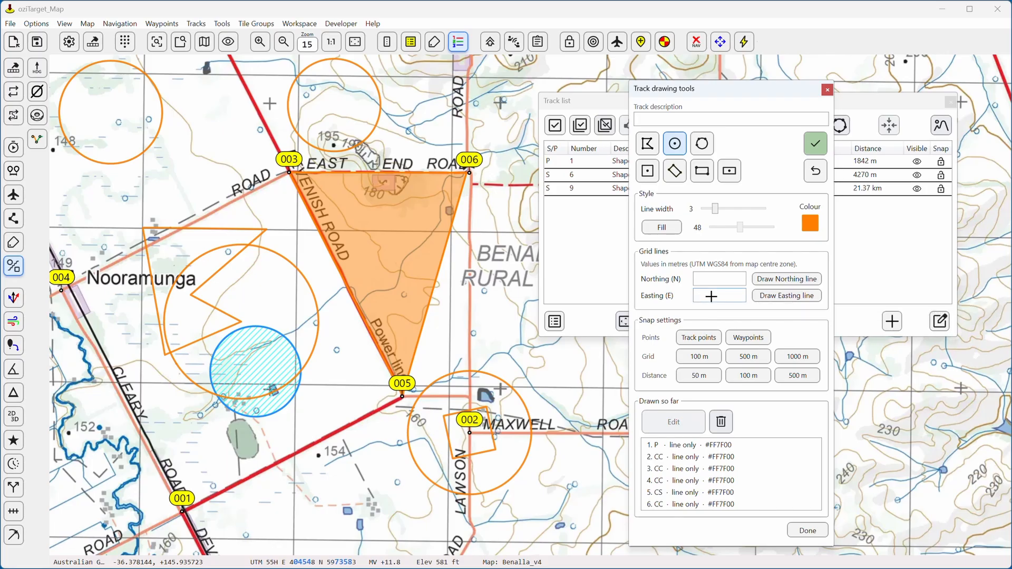
Step: Draw an easting grid line at 0300 and a northing grid line at 7200 across the map
type("0300")
left_click(785, 293)
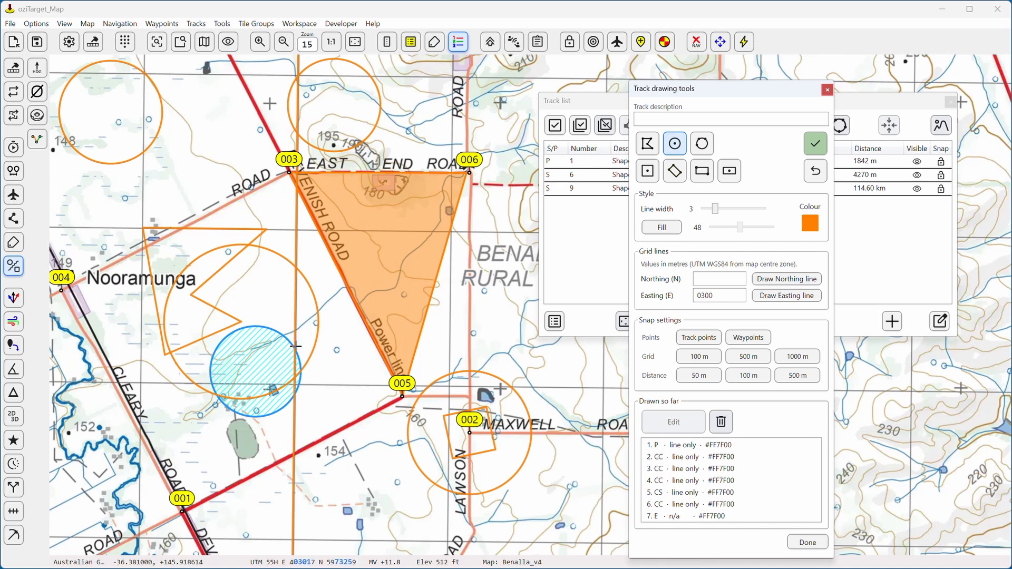
left_click(701, 277)
type("7200")
left_click(774, 278)
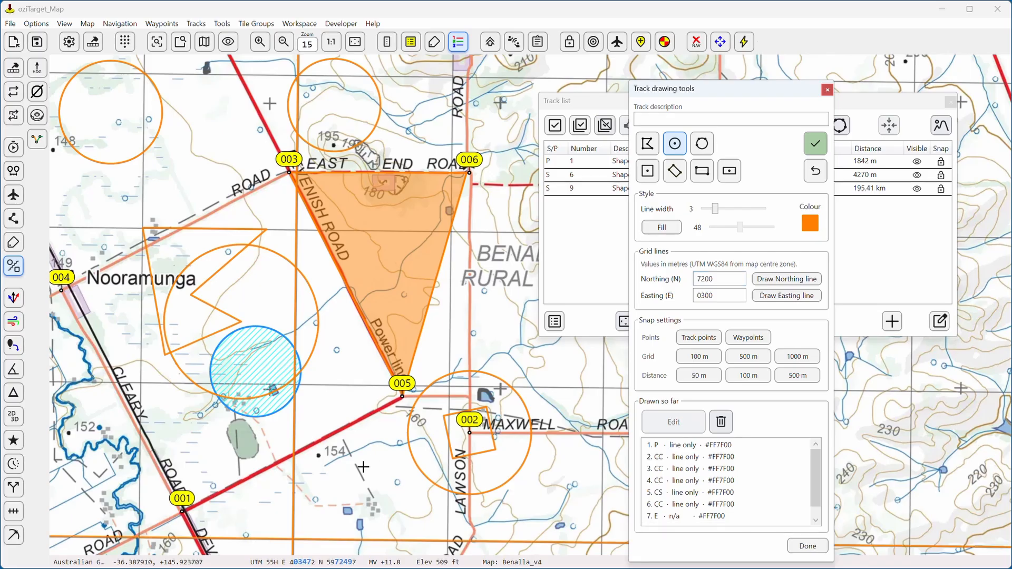
left_click_drag(327, 485, 330, 388)
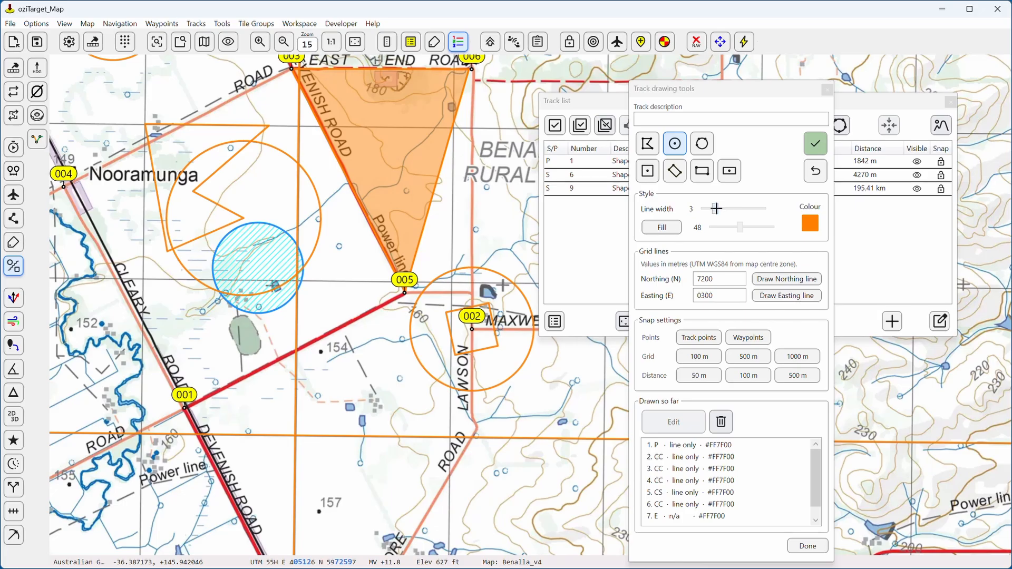
Step: Set the drawn shapes' line width to 6 and their colour to blue (0,0,255)
mouse_move(715, 208)
left_mouse_down()
mouse_move(752, 208)
mouse_move(736, 208)
left_mouse_up()
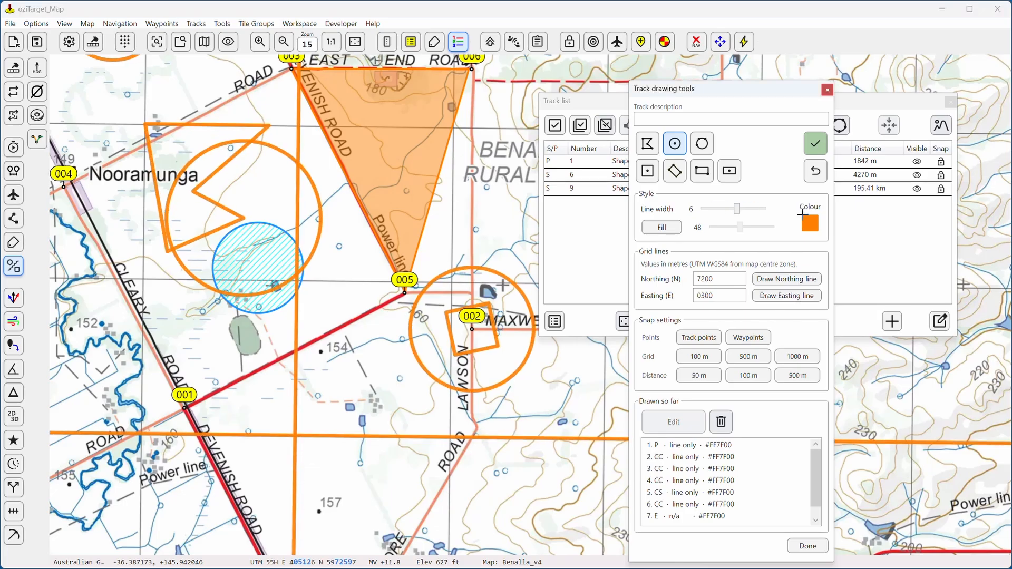
left_click(810, 223)
left_click(557, 333)
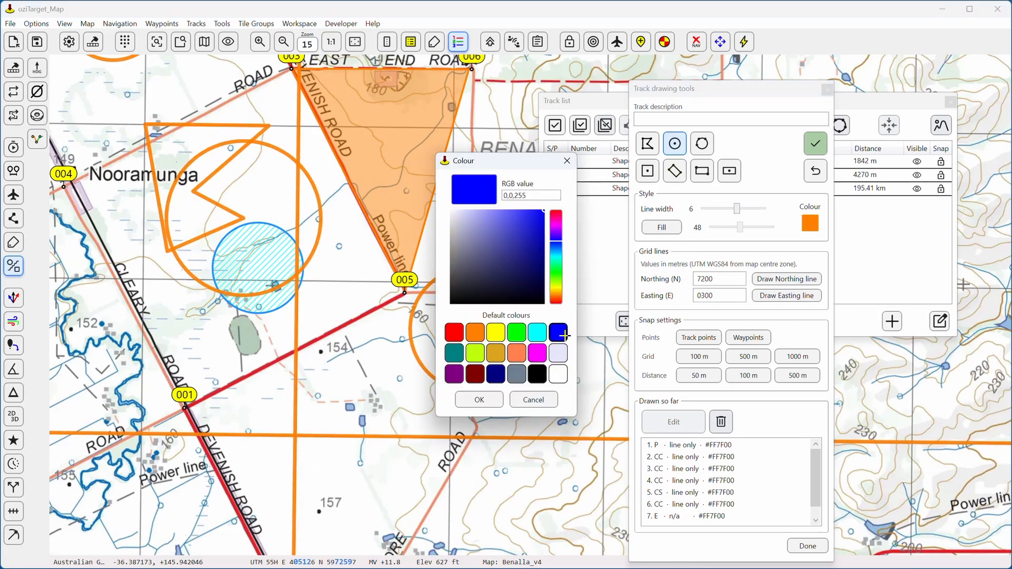
left_click(483, 400)
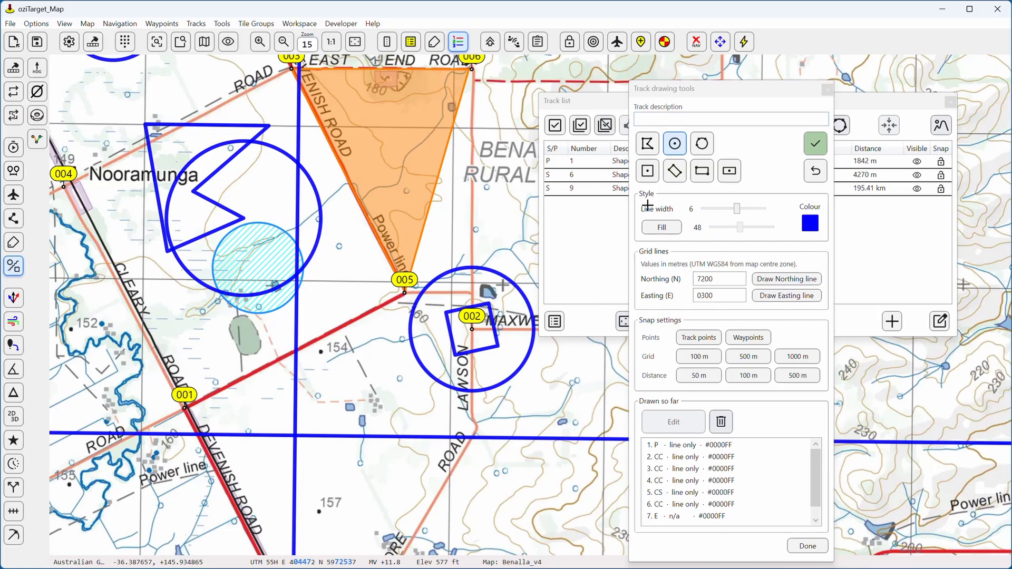
Step: Fill the drawn shapes, set the track description to Test and finish the drawing
left_click(662, 221)
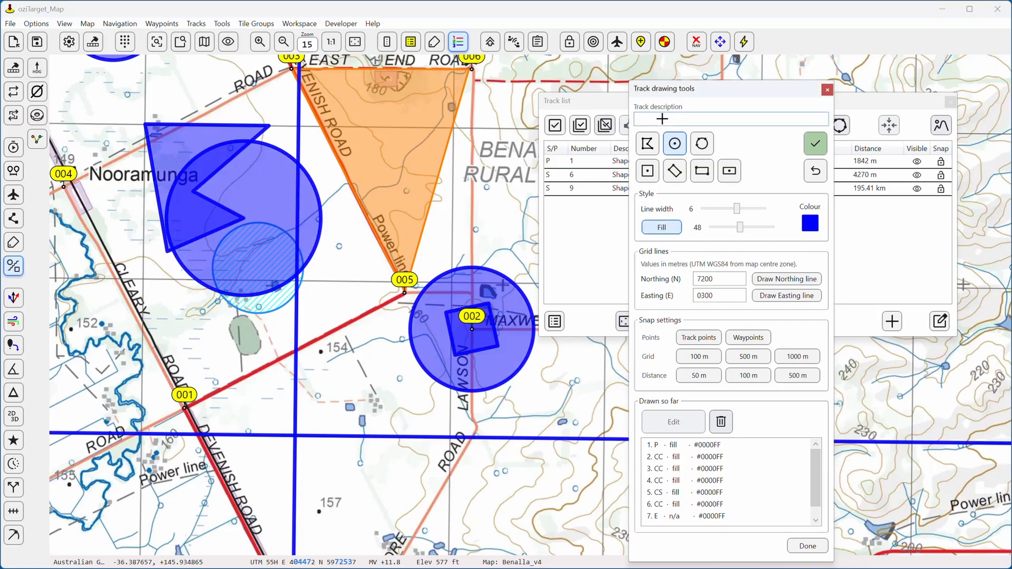
type("Test")
left_click(805, 548)
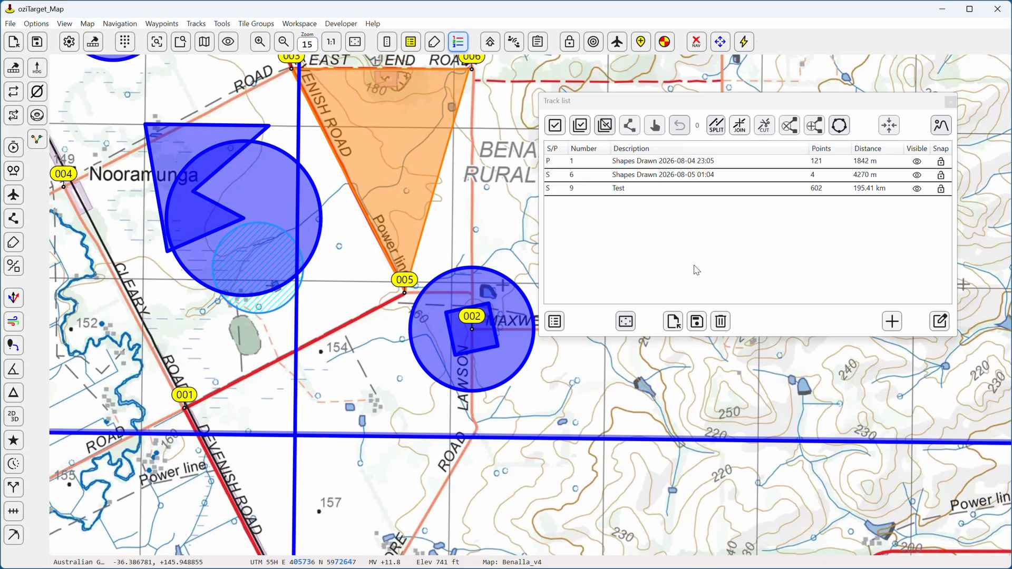
Step: Reopen the Test track in the drawing tools and highlight its polygon and first two circles on the map in turn
left_click(658, 191)
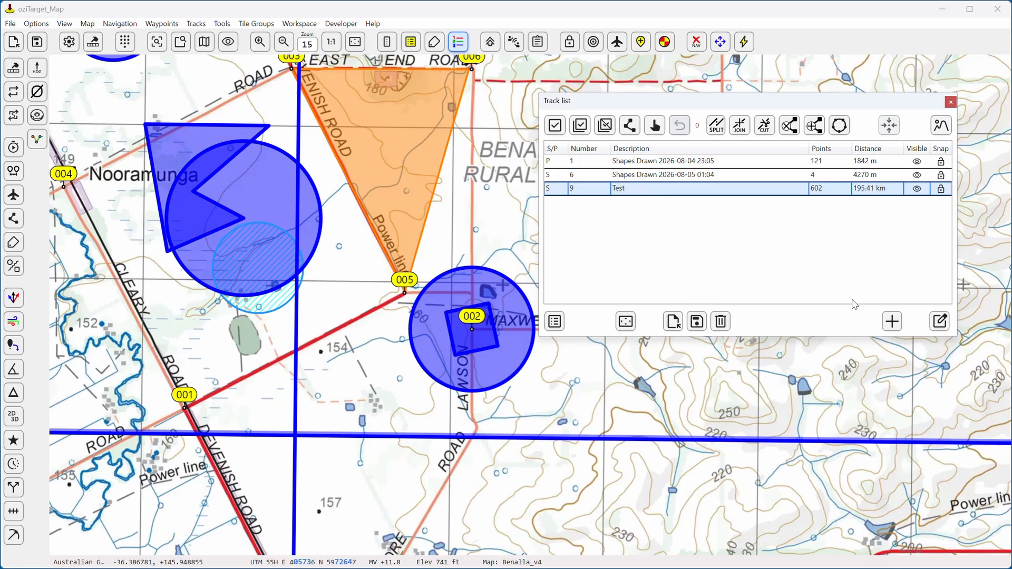
left_click(939, 321)
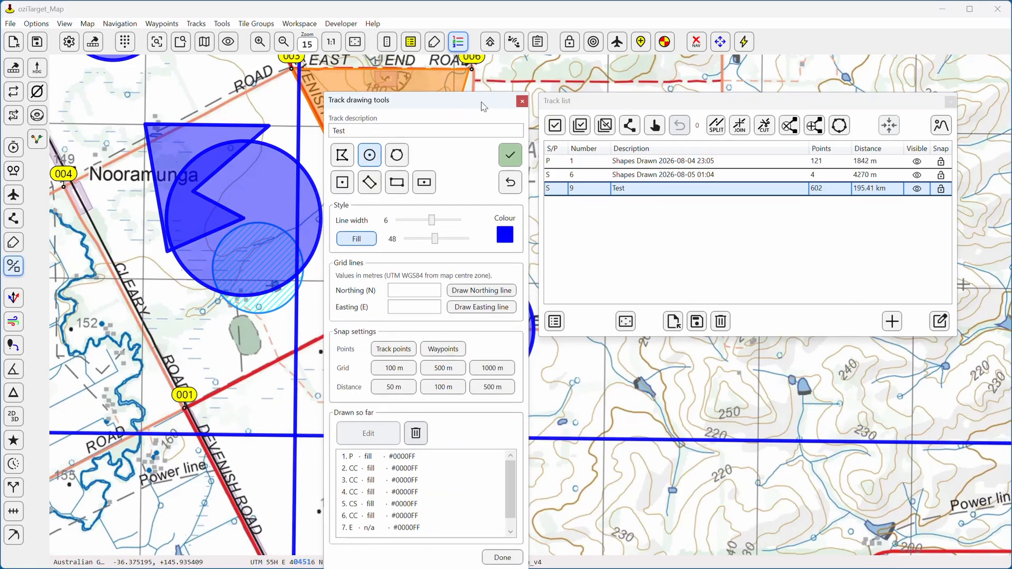
left_click_drag(481, 106, 720, 80)
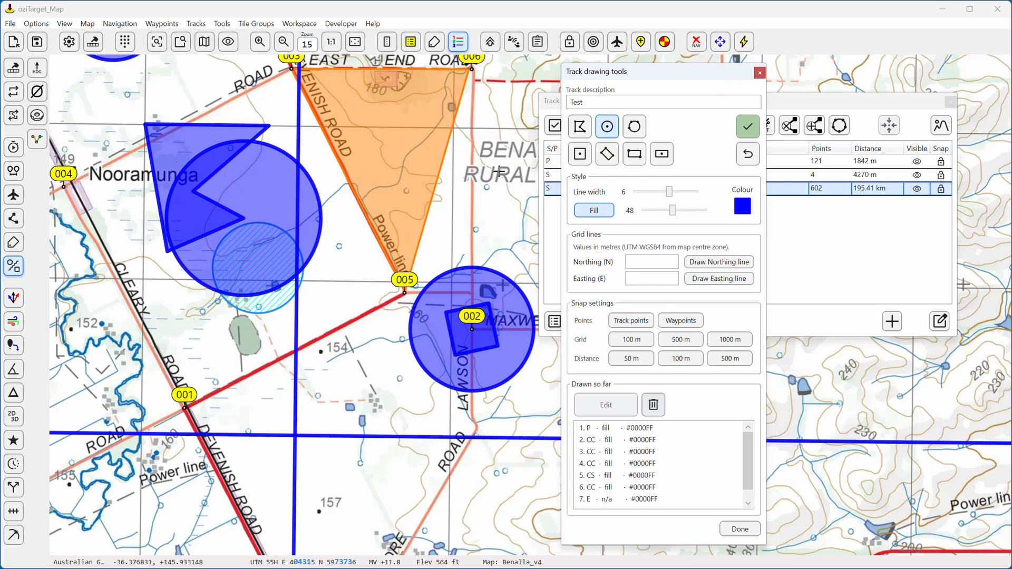
scroll(499, 172, "down", 1)
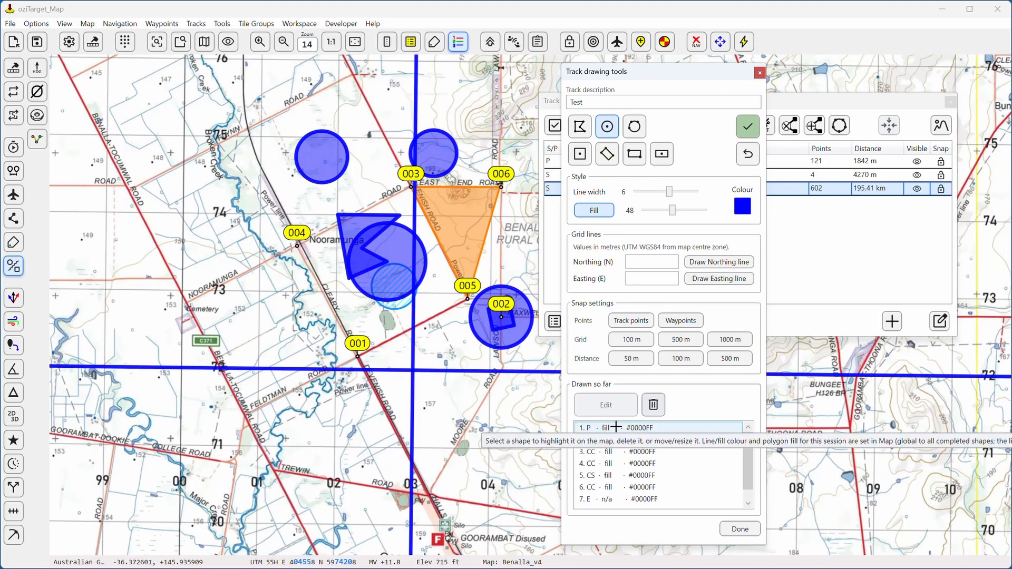
left_click(615, 427)
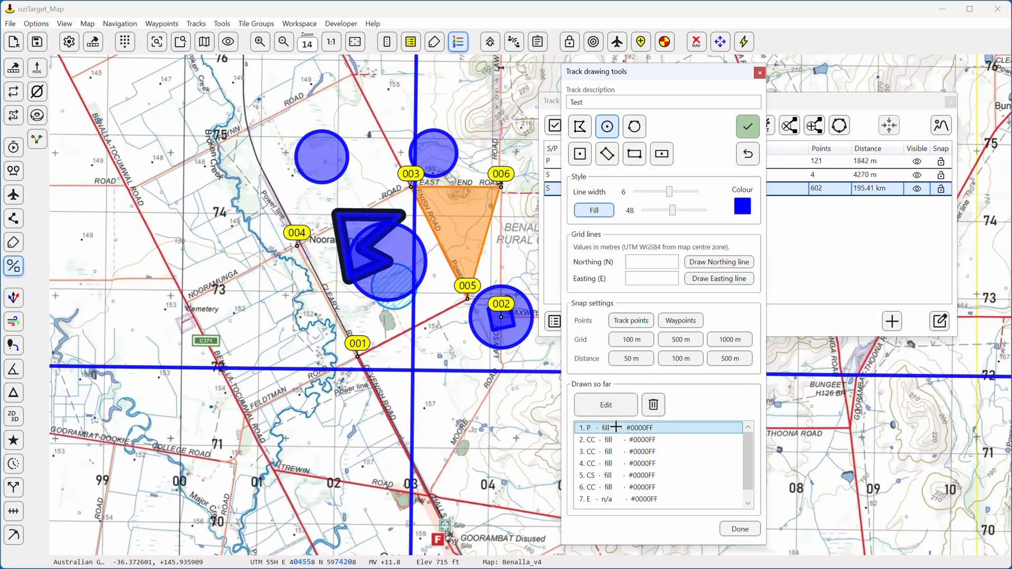
left_click(594, 441)
left_click(591, 451)
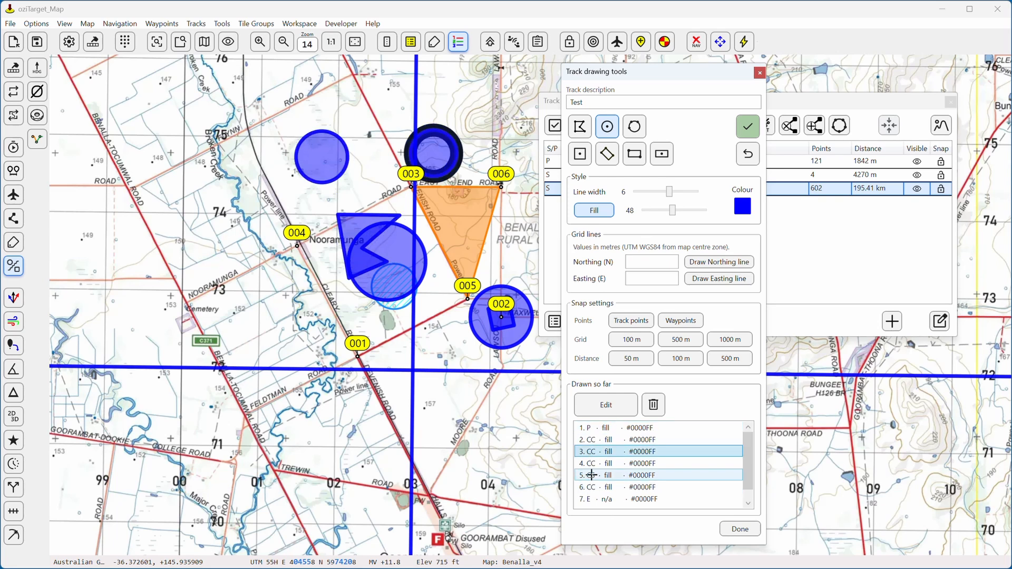
Step: Relocate the circle around waypoint 002 southwest of waypoint 001 with an 1100 m radius, and delete that circle from the Test track
left_click(591, 462)
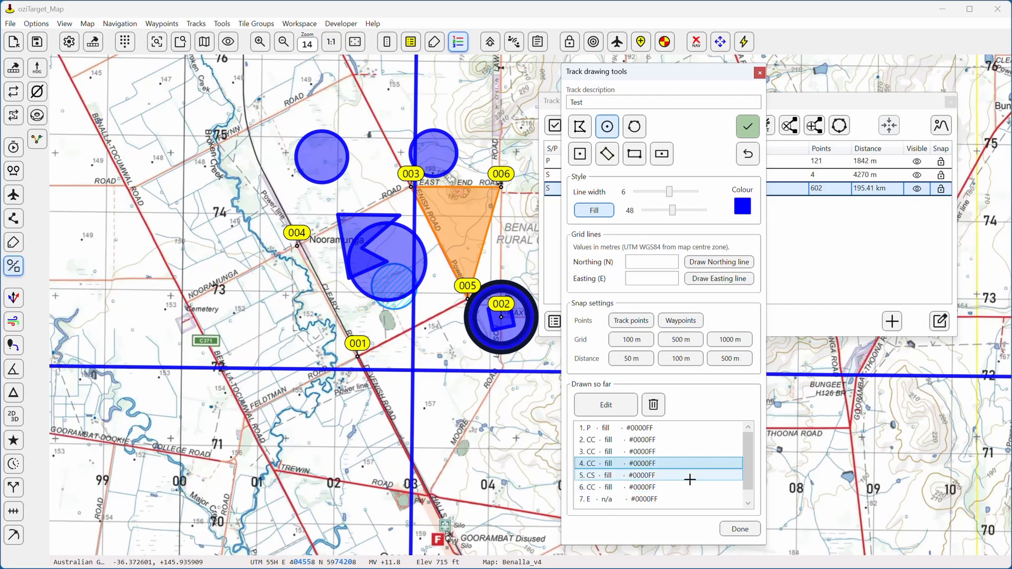
left_click(608, 406)
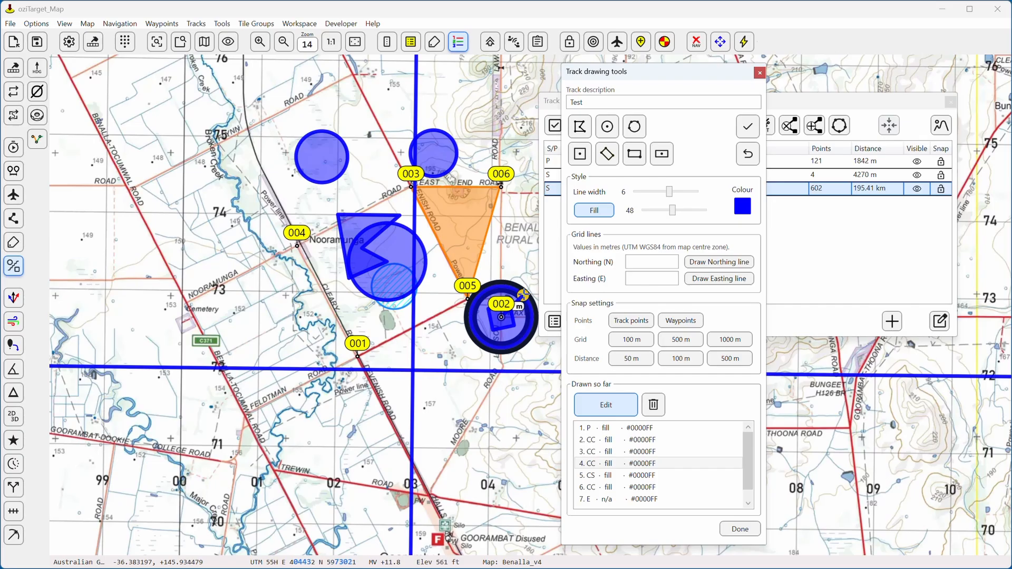
left_click_drag(500, 316, 351, 380)
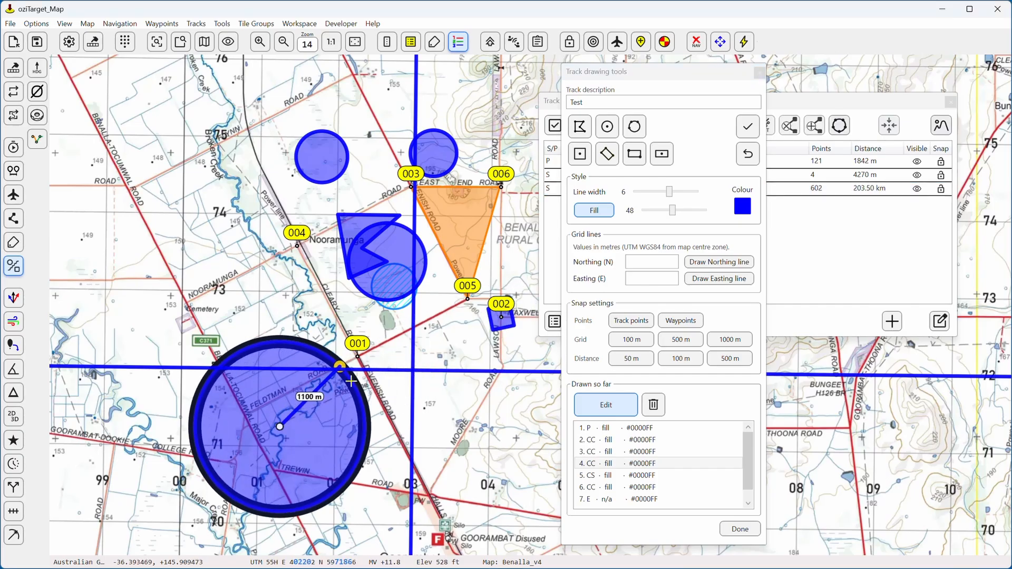
left_click(653, 405)
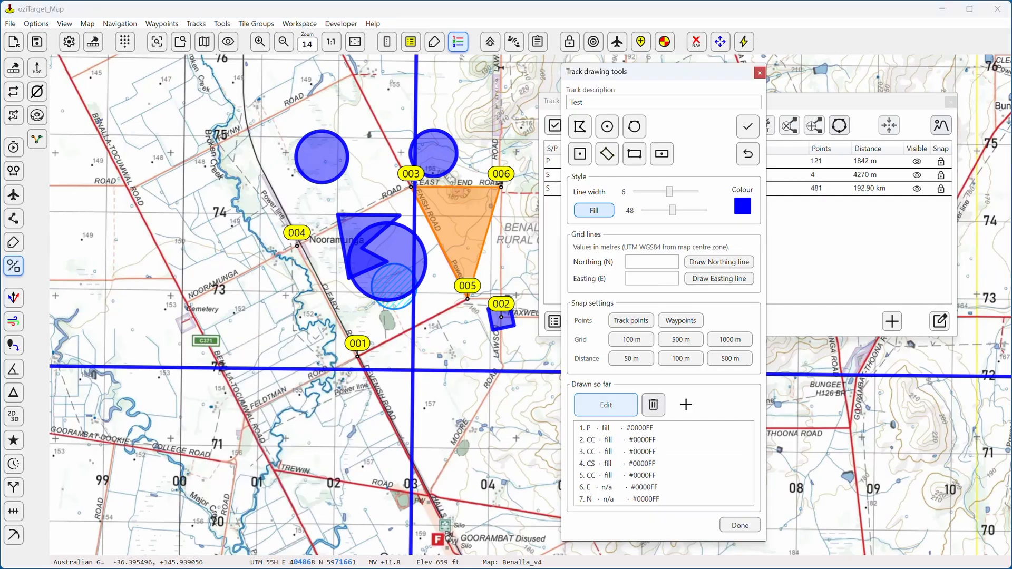
left_click(740, 525)
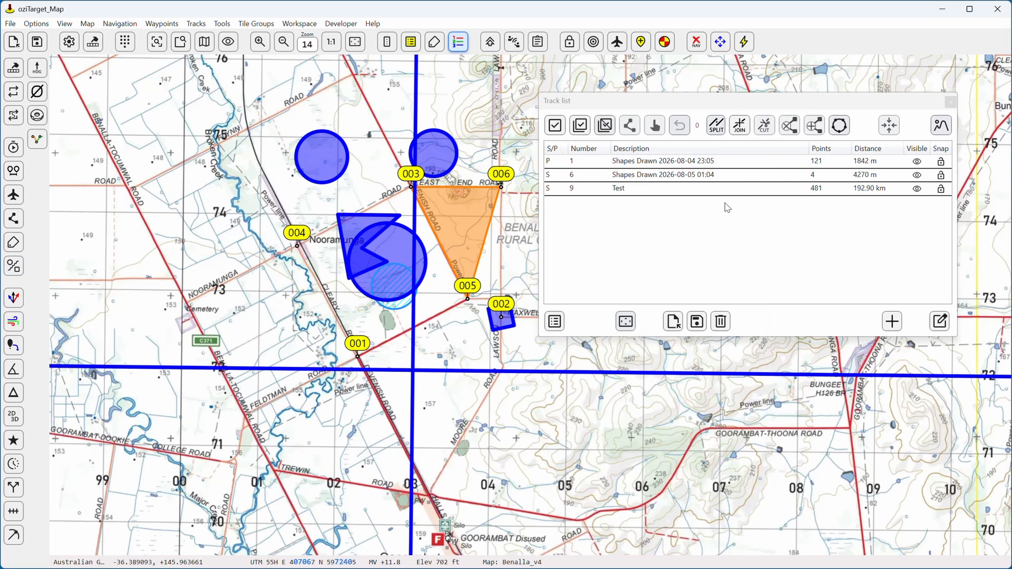
Step: Convert the Test track to a point-only (P) track
left_click(639, 191)
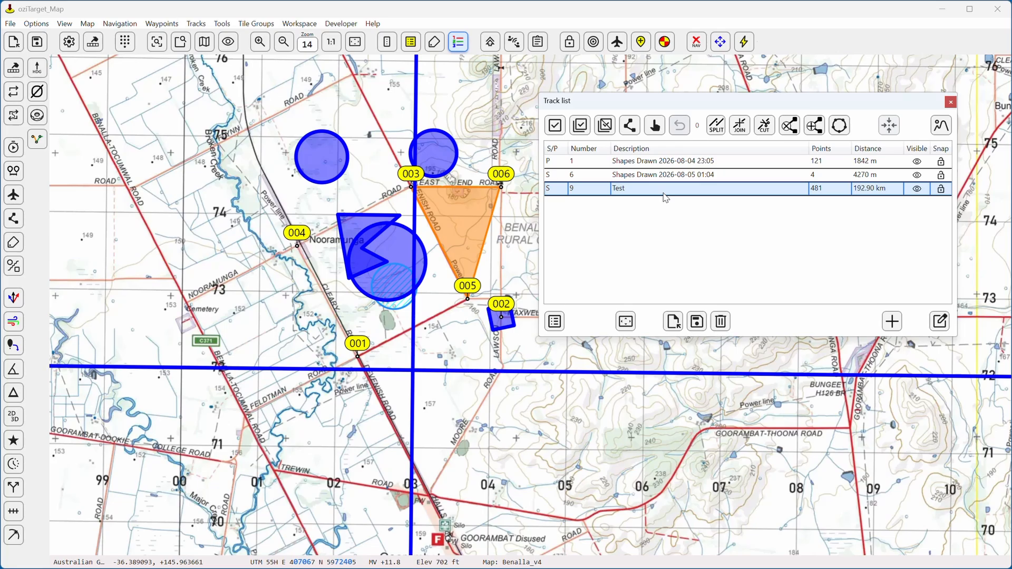
left_click(838, 130)
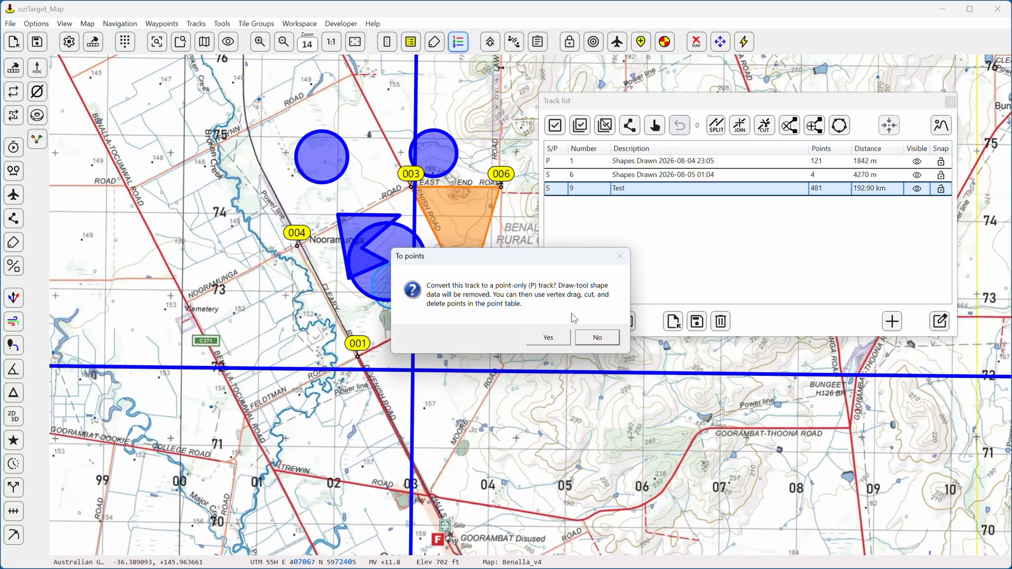
left_click(549, 338)
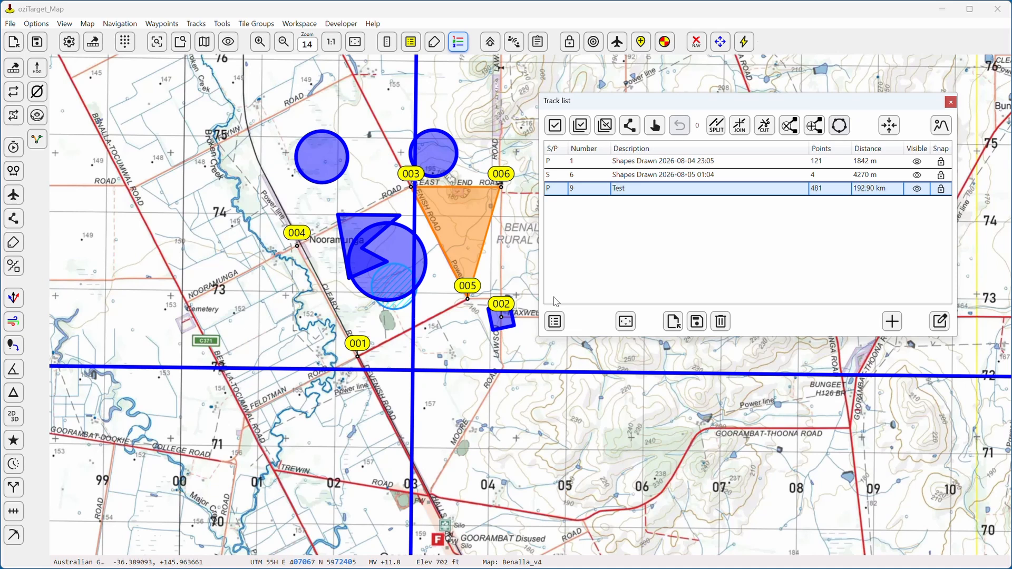
Step: Edit the Test track's polygon fill type, trying BackwardDiagonal and settling on Cross
double_click(573, 191)
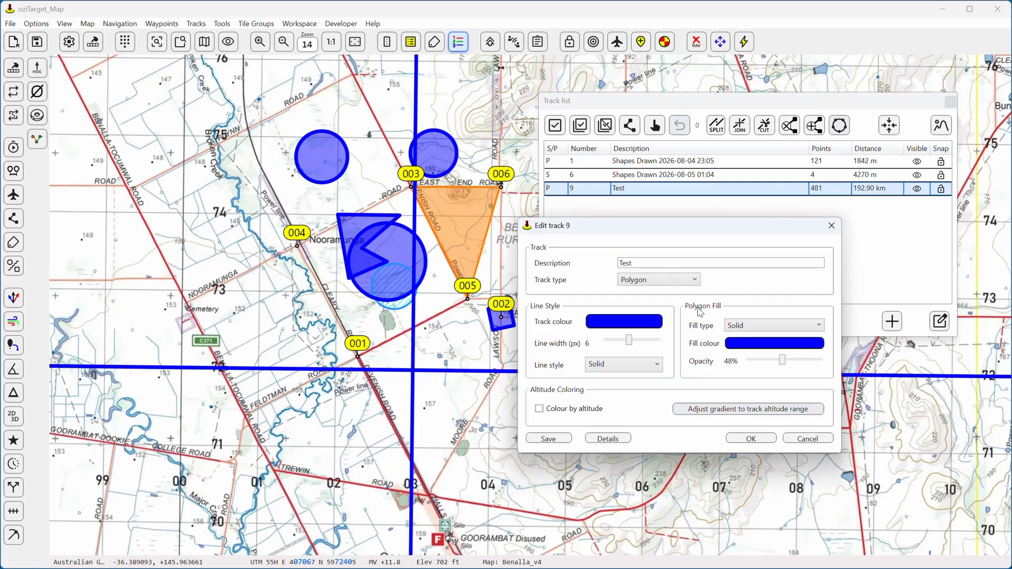
left_click(752, 333)
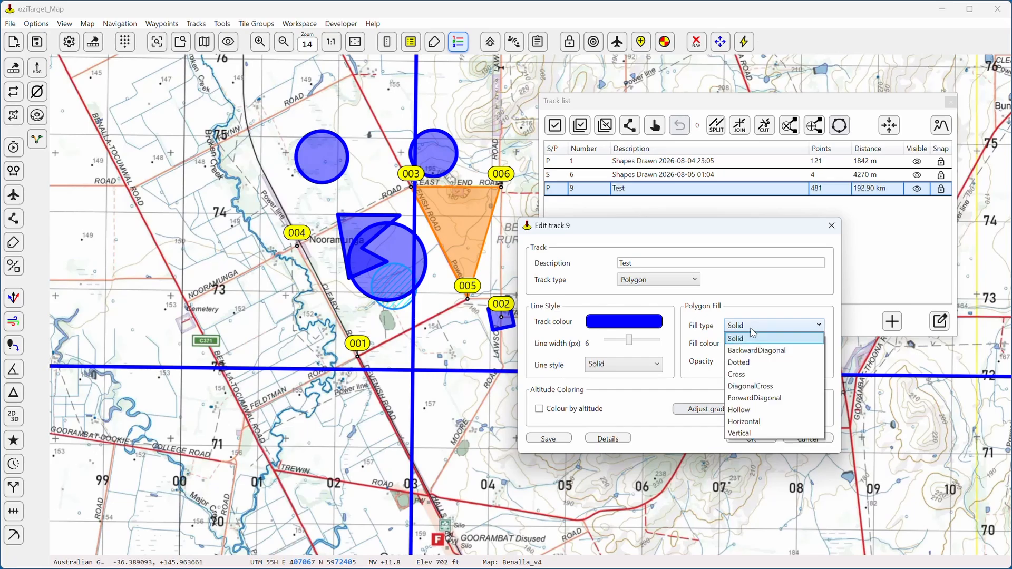
left_click(752, 350)
left_click(748, 329)
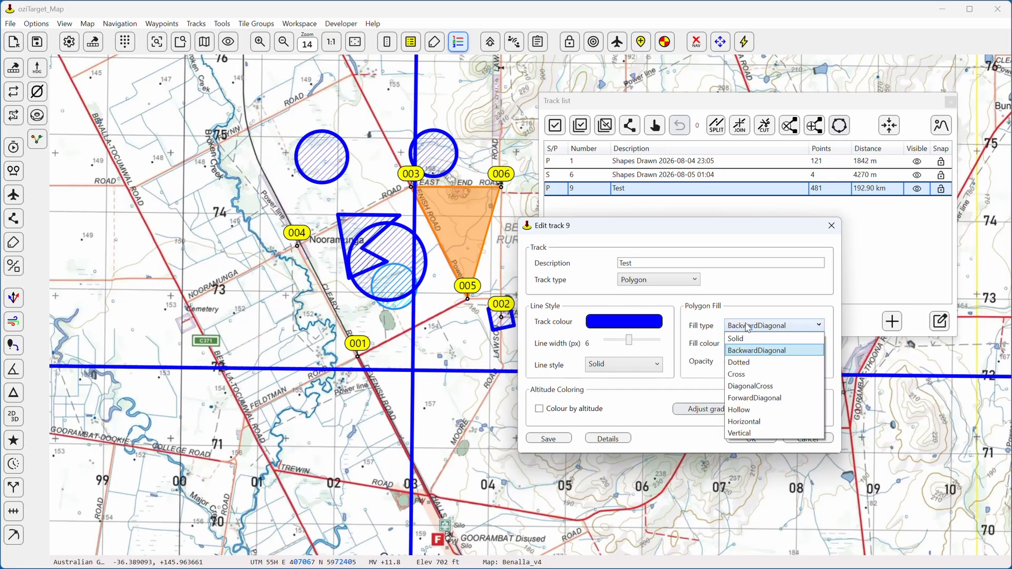
left_click(746, 360)
Step: Set the Test track's fill colour to orange (255,127,0) and its line width to 2 px
left_click(743, 346)
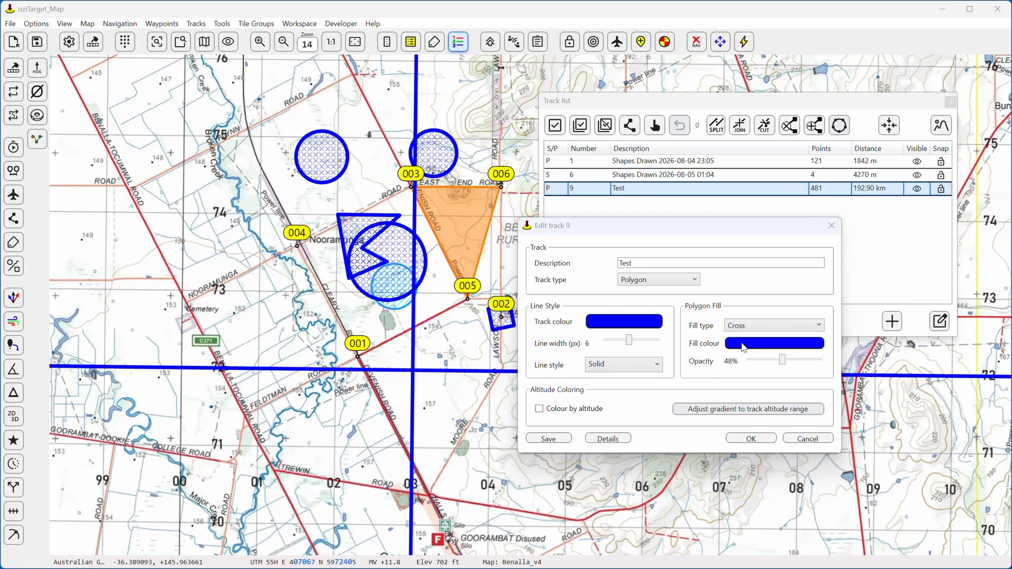
left_click(648, 384)
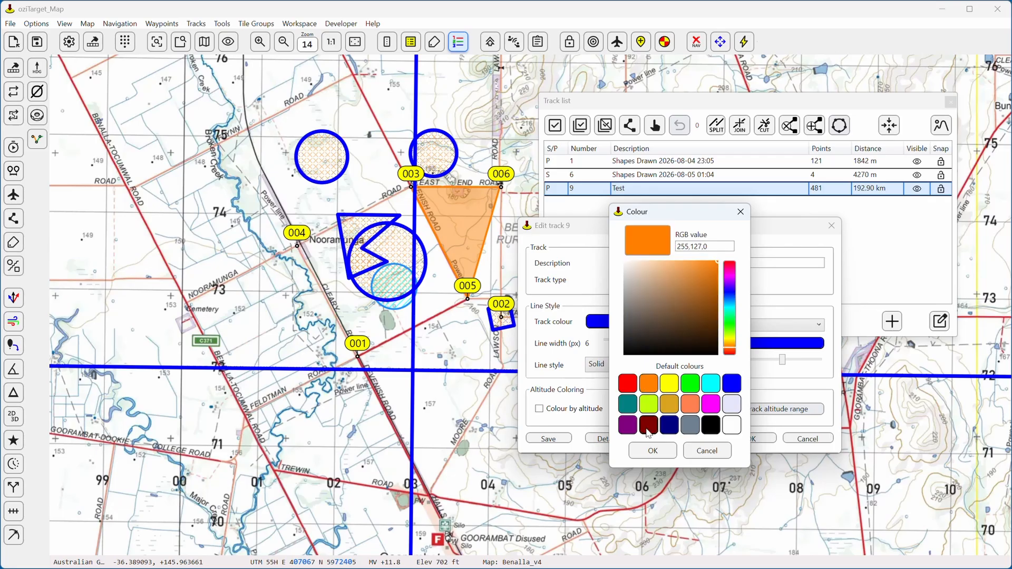
left_click(652, 451)
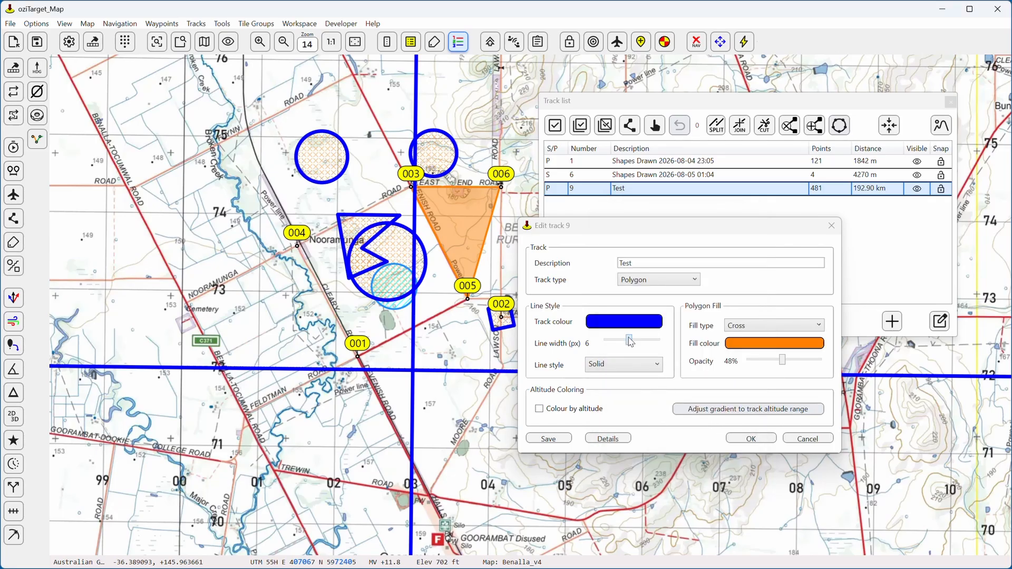
left_click_drag(628, 340, 610, 341)
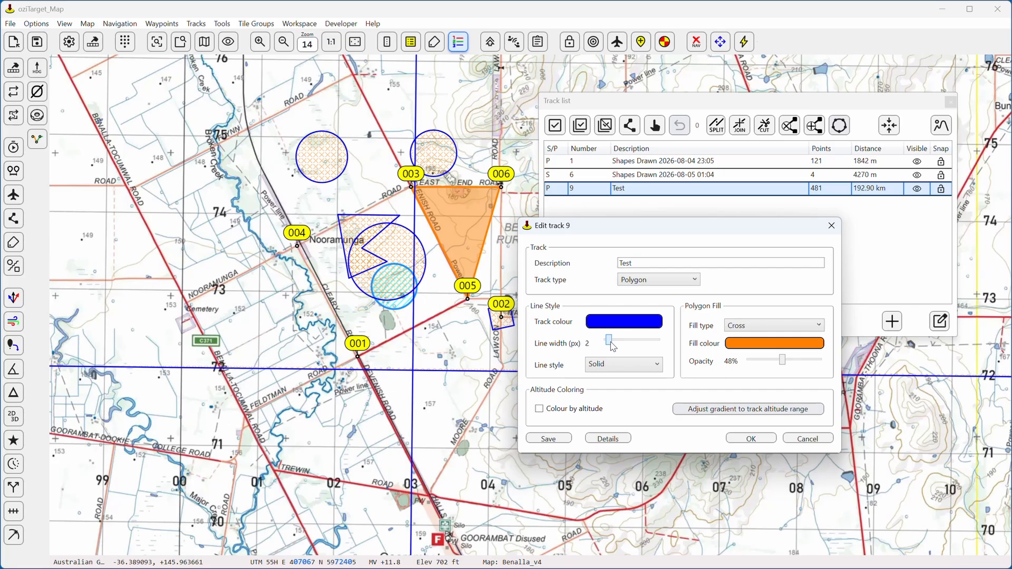